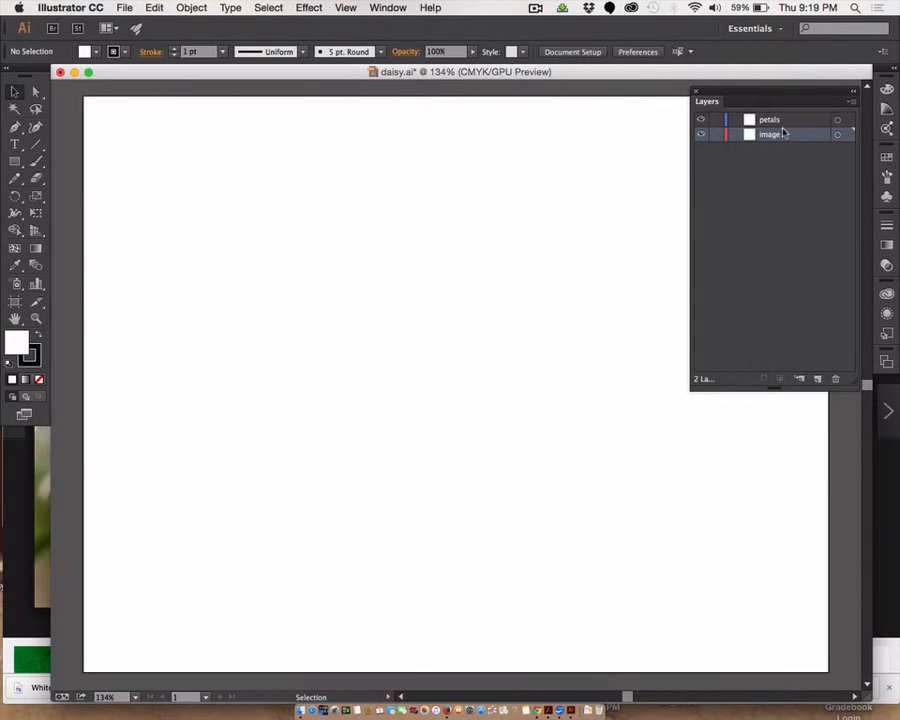
click(124, 8)
click(143, 236)
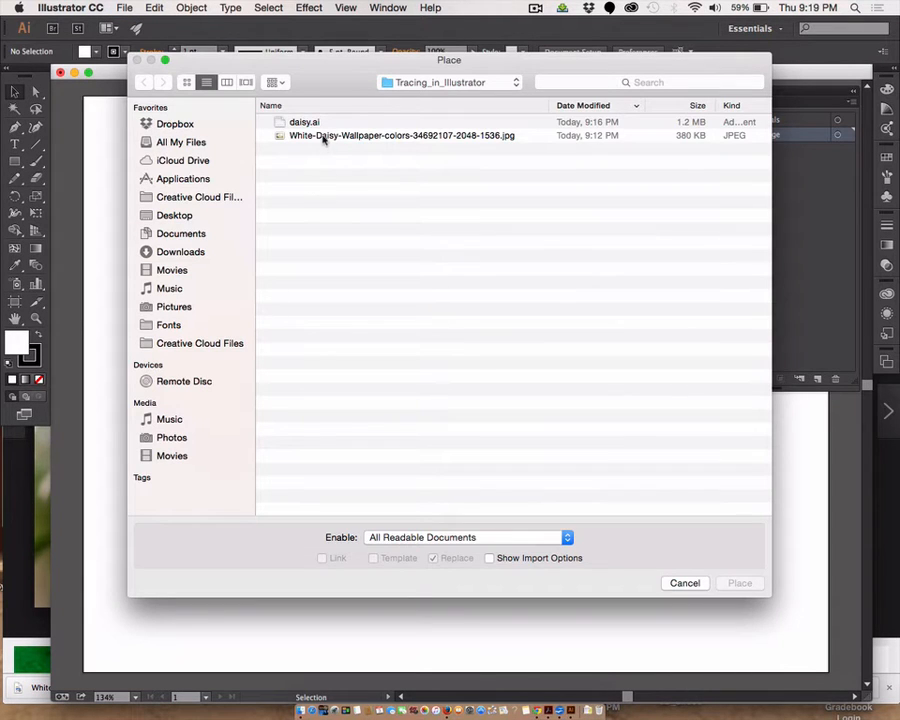
click(298, 136)
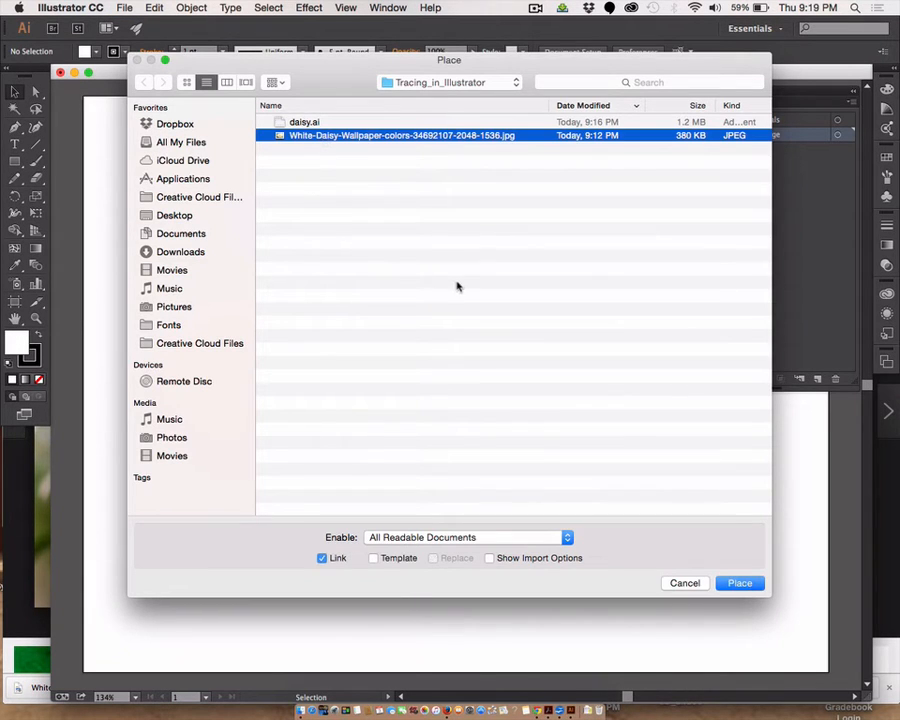
click(733, 586)
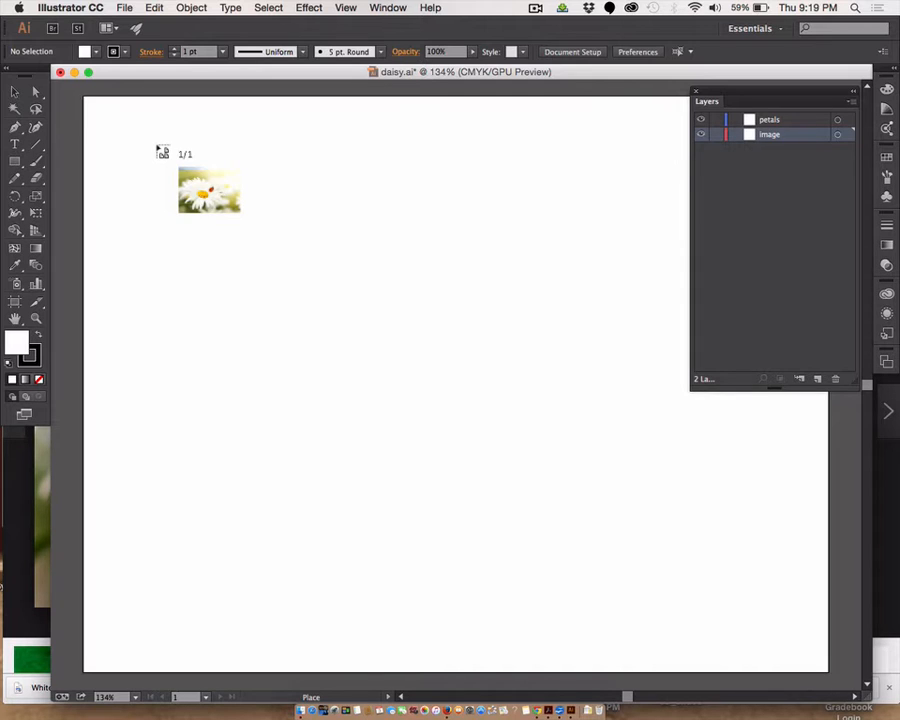
drag(157, 146, 792, 626)
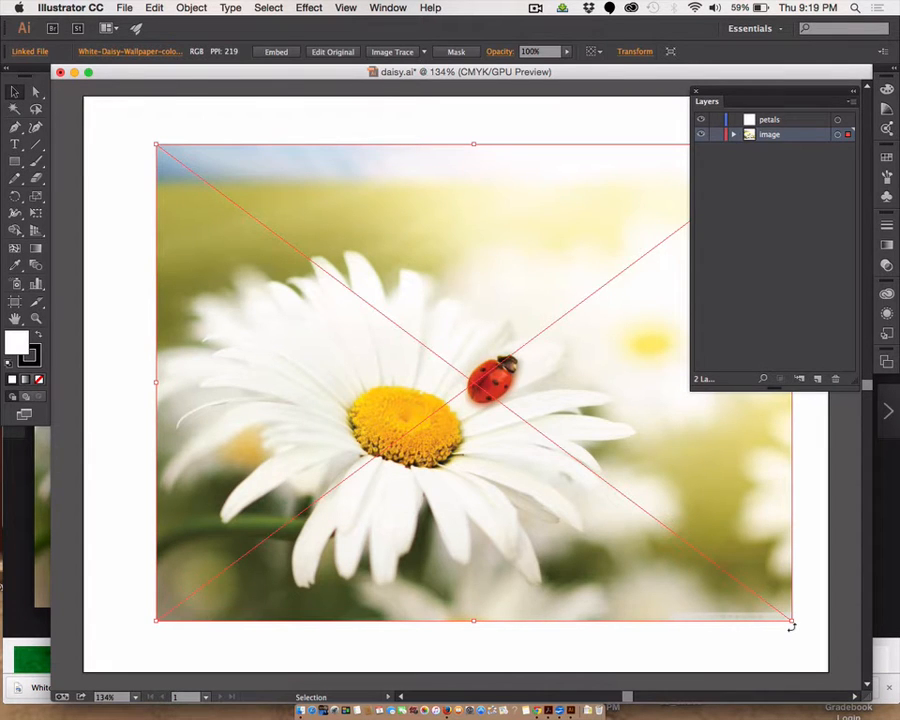
key(Delete)
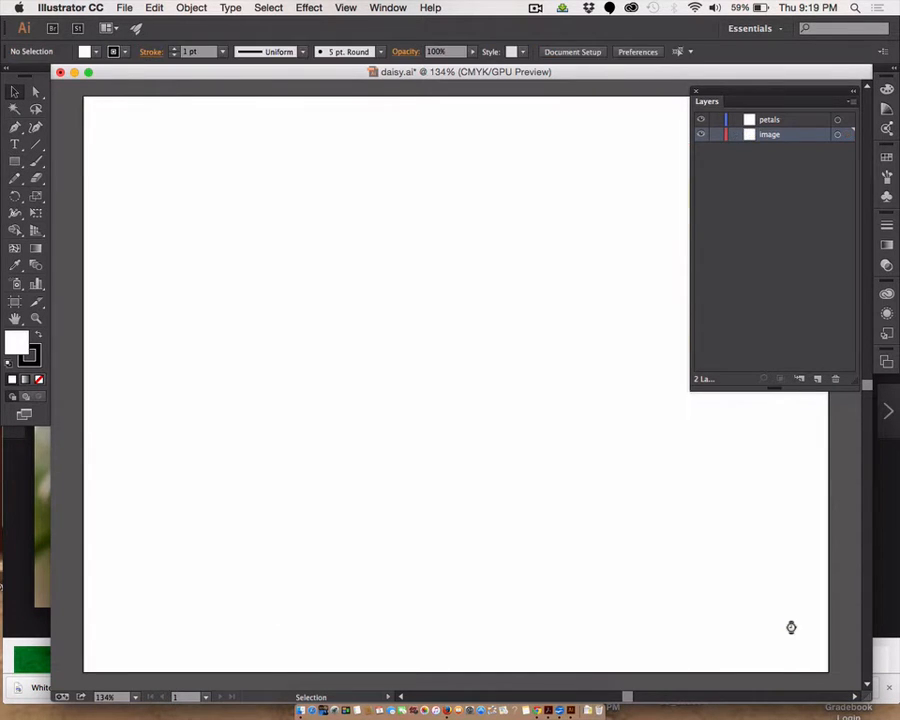
Step: Try placing the white daisy JPEG at its full original size from the artboard's upper-left corner, and undo the placement
click(146, 8)
mouse_move(132, 10)
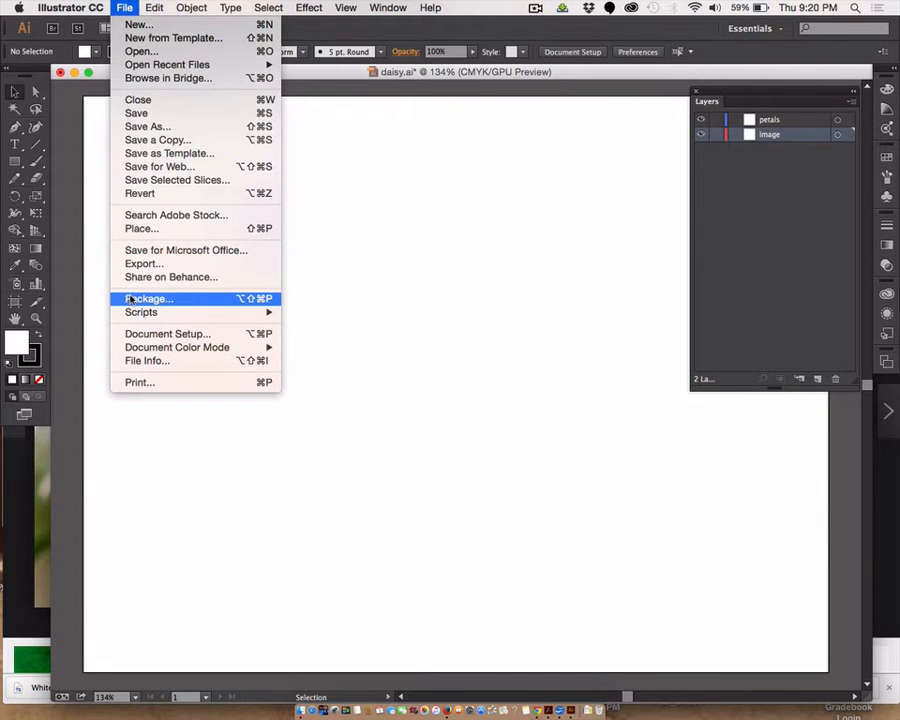
click(122, 228)
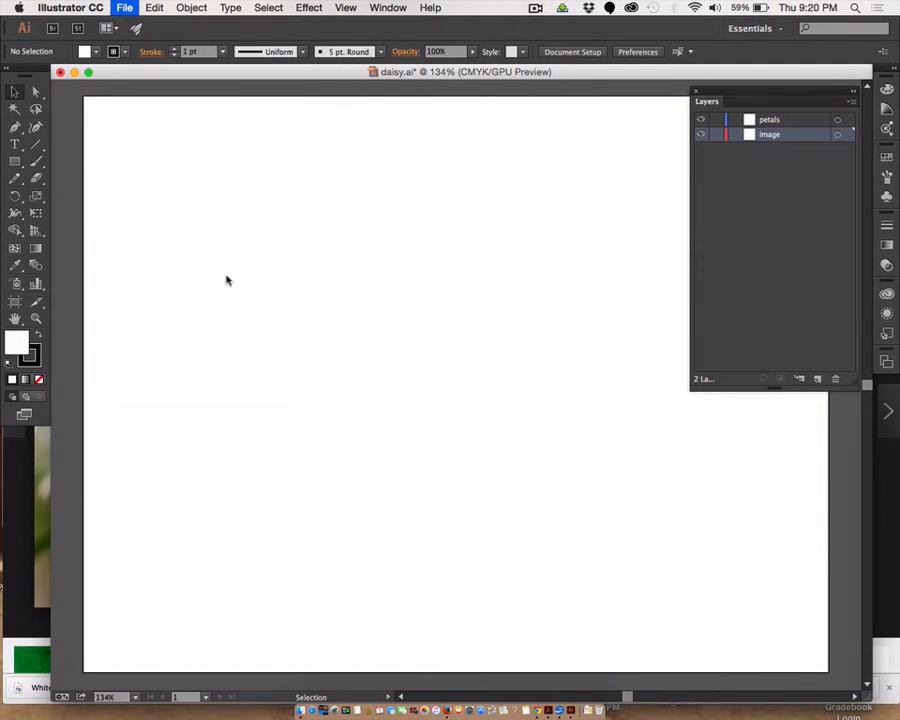
click(291, 136)
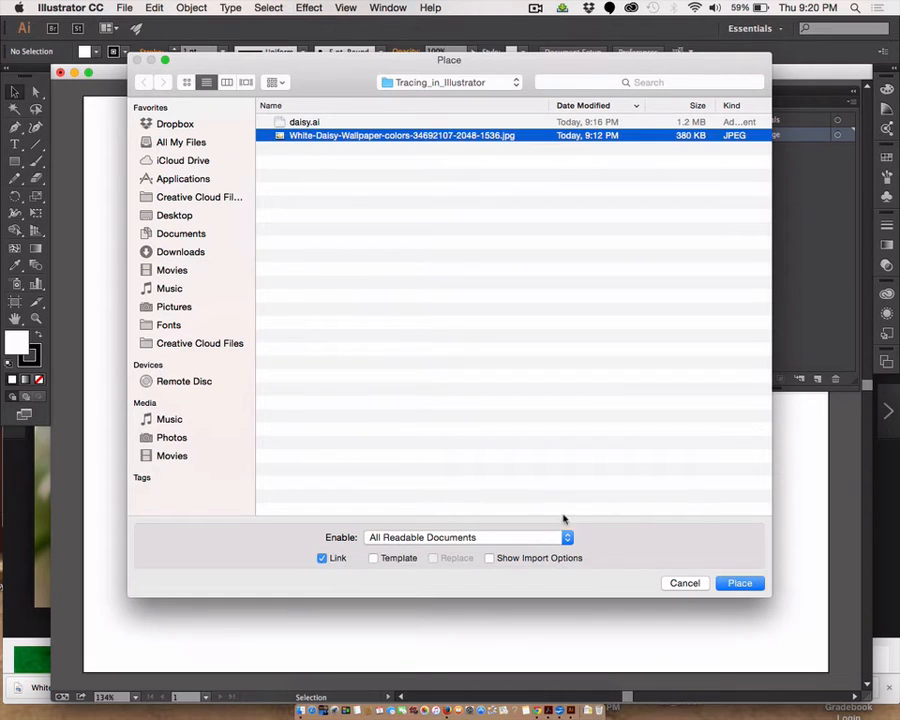
click(735, 583)
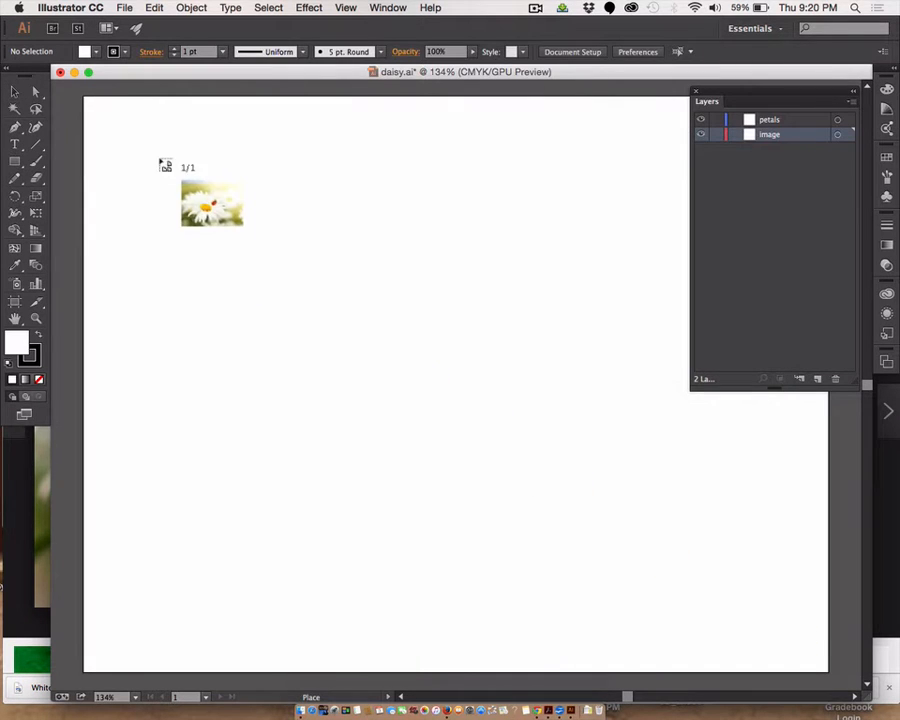
click(107, 118)
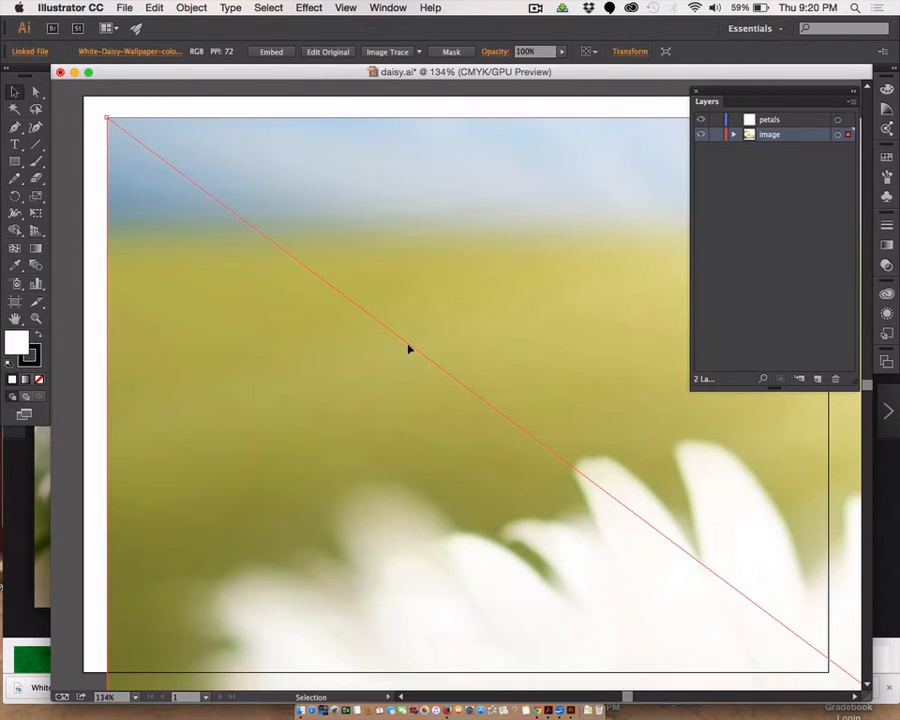
key(super+z)
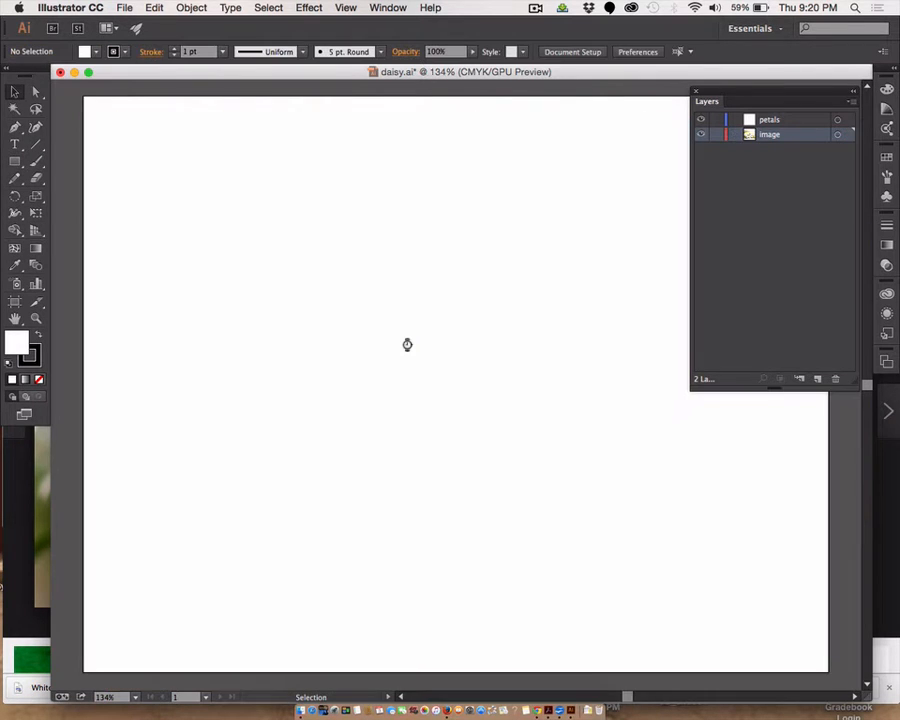
click(124, 7)
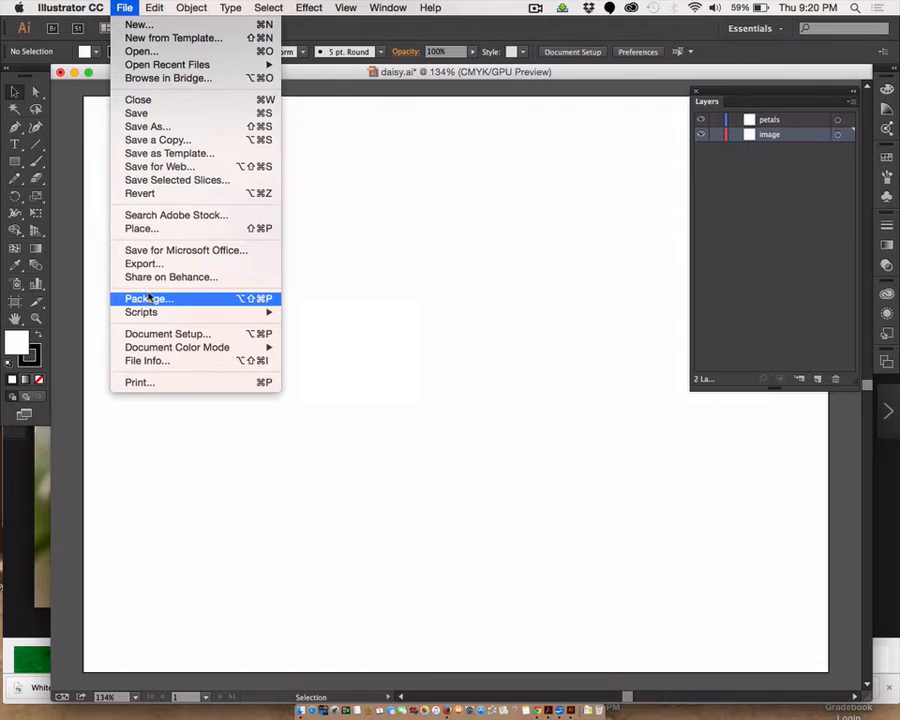
click(140, 228)
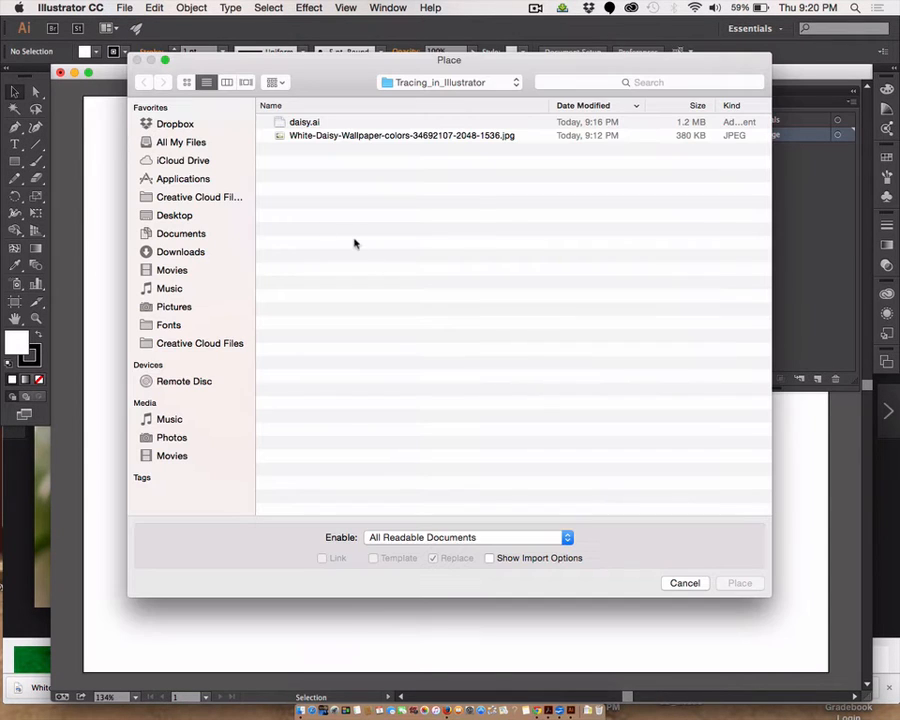
click(300, 136)
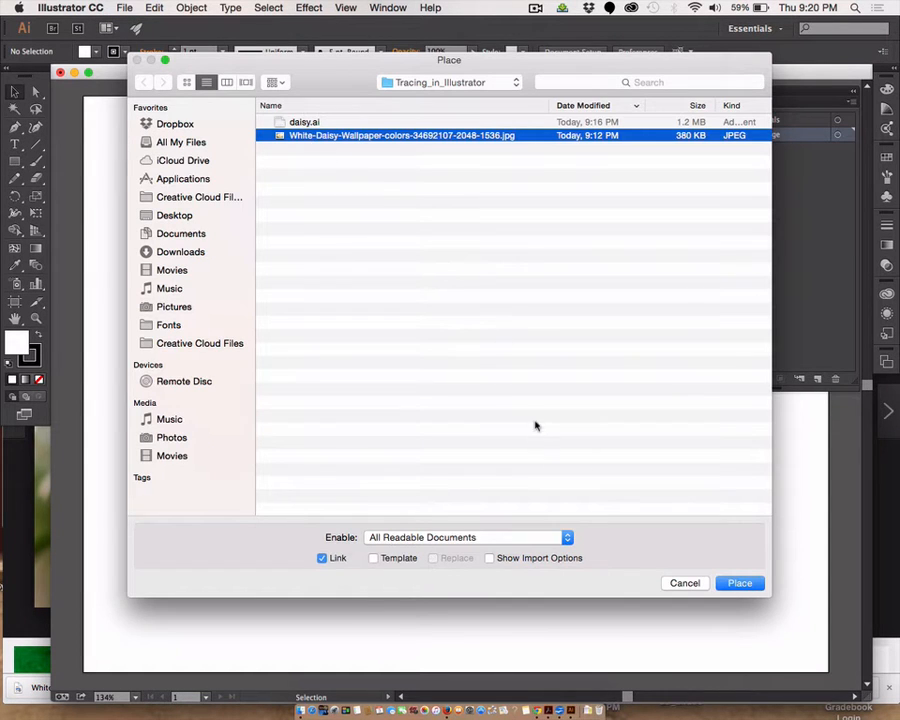
click(740, 583)
drag(112, 128, 810, 648)
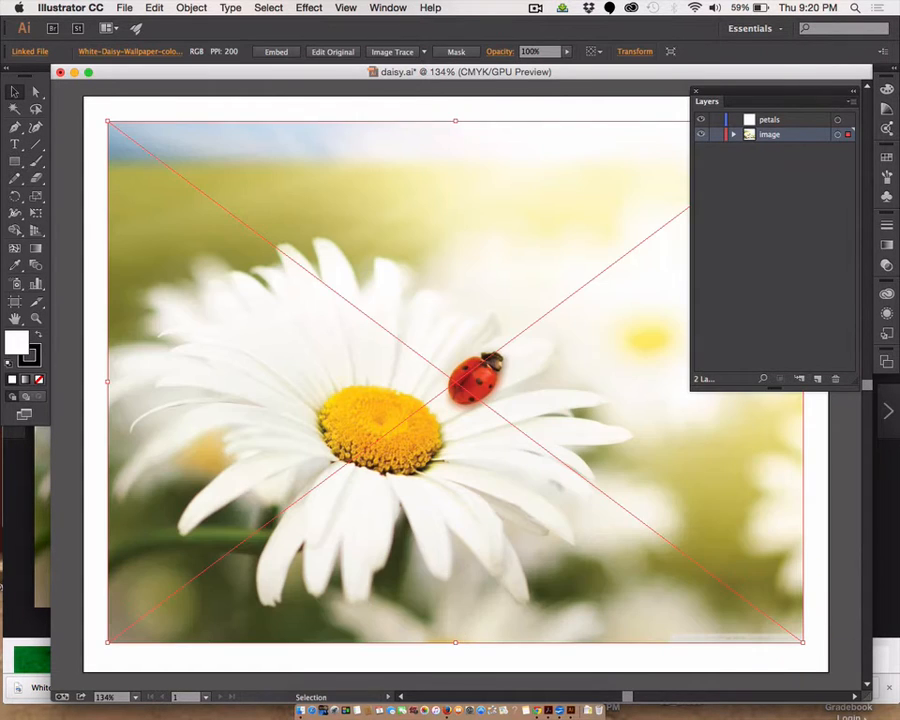
Step: Lock the image layer and make the petals layer active
click(715, 136)
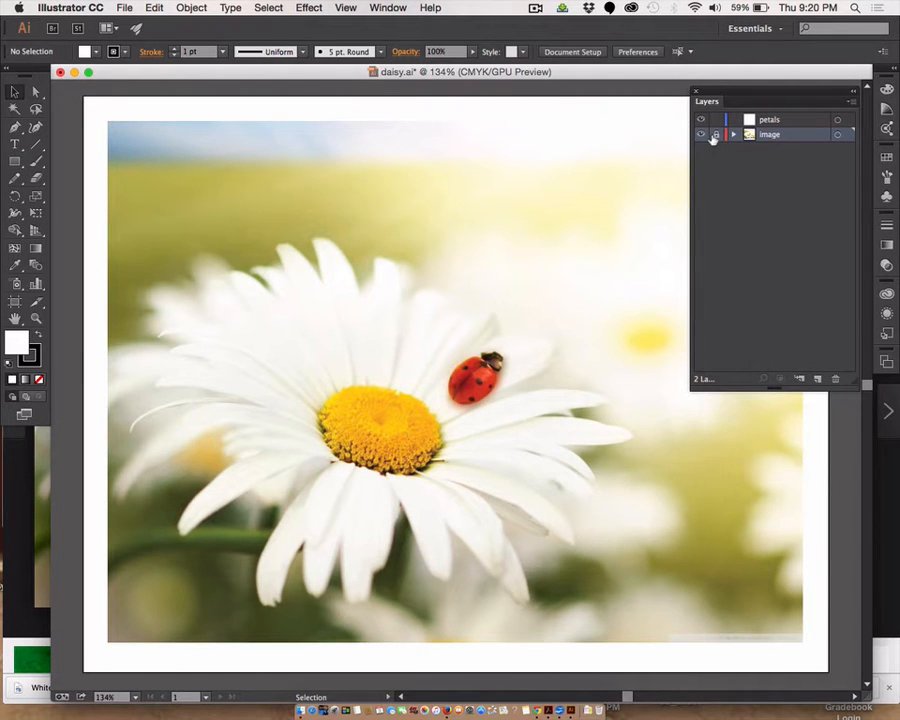
click(795, 121)
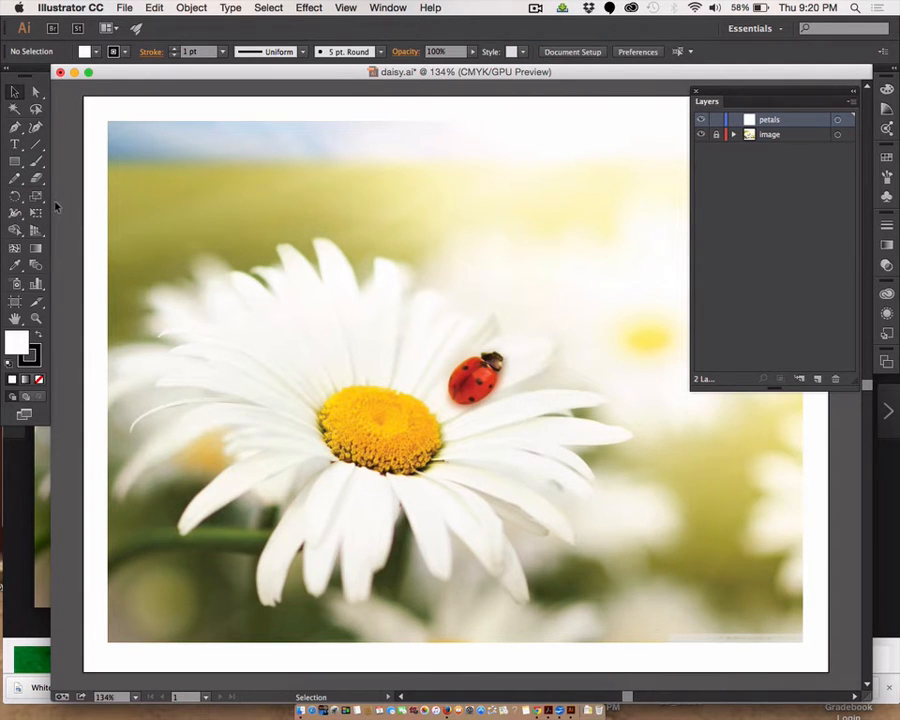
Step: Trace the upper edge of the petal below the ladybug with the Pen tool, from the yellow centre out to the tip
click(36, 128)
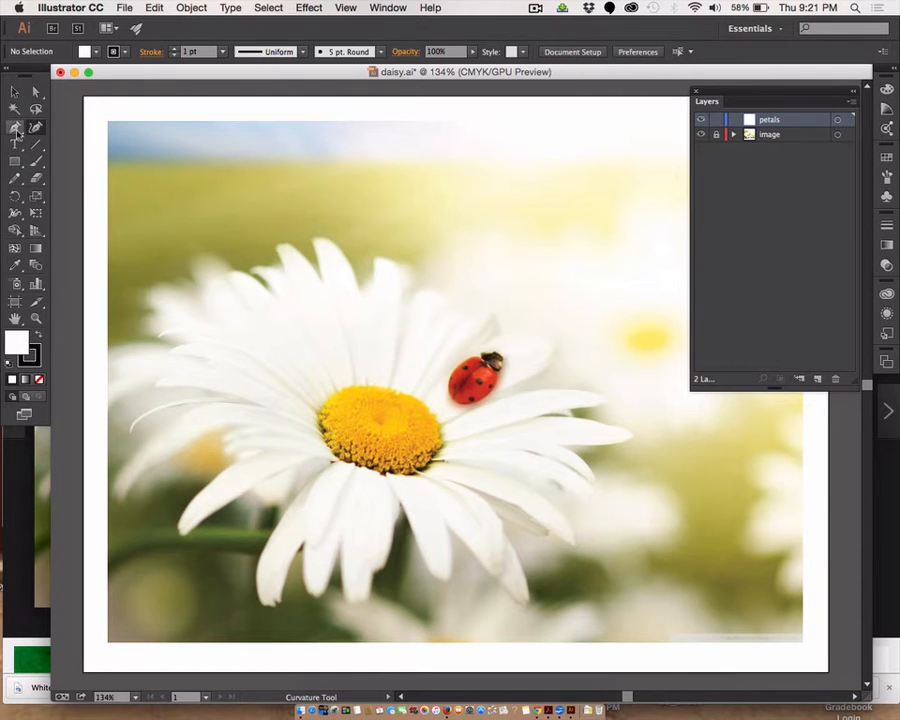
click(15, 127)
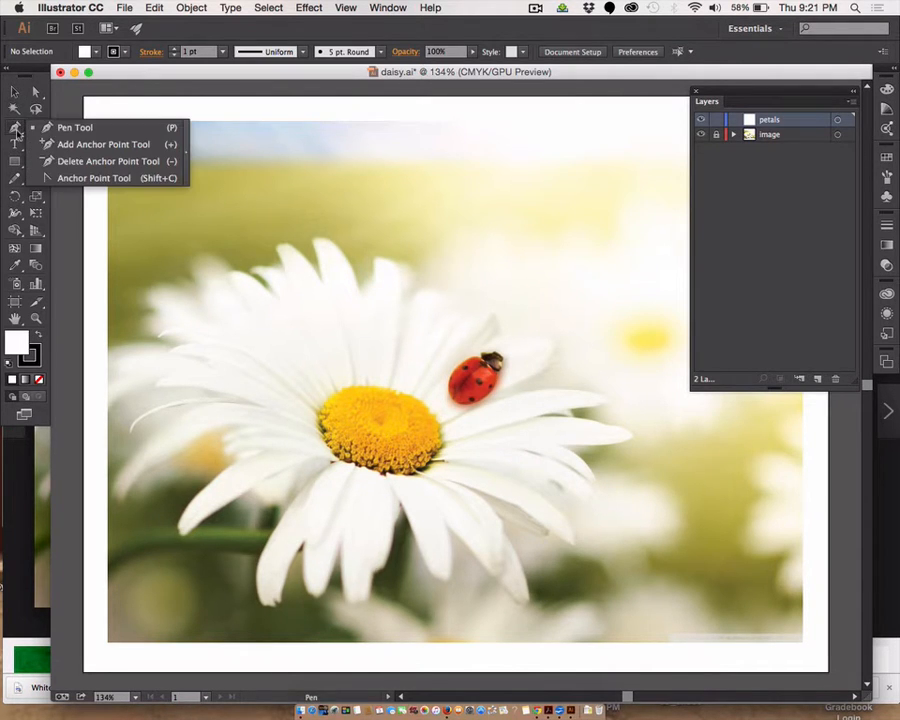
click(96, 130)
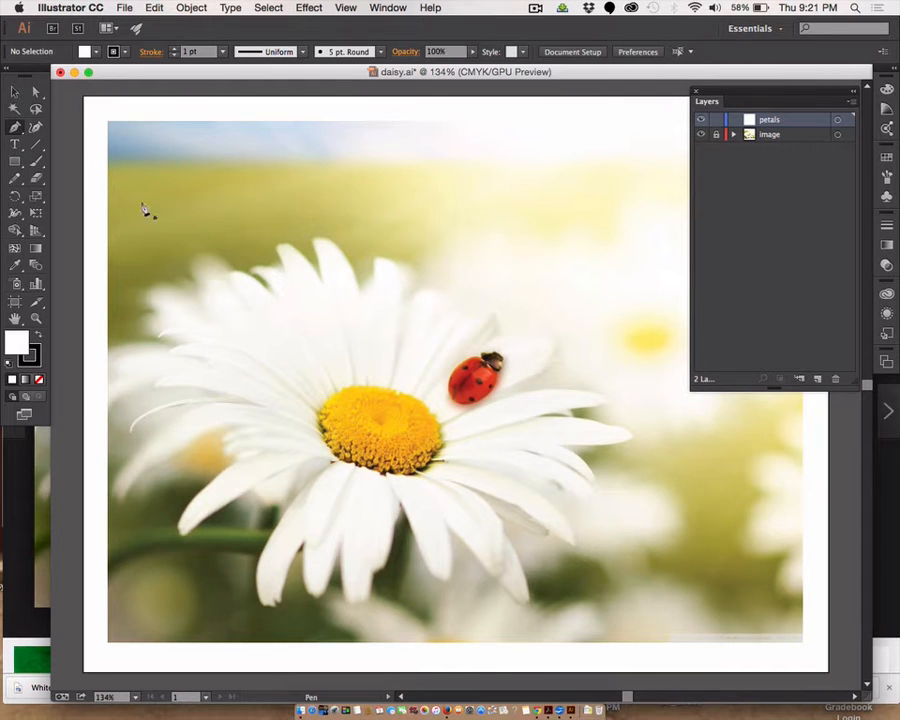
click(439, 432)
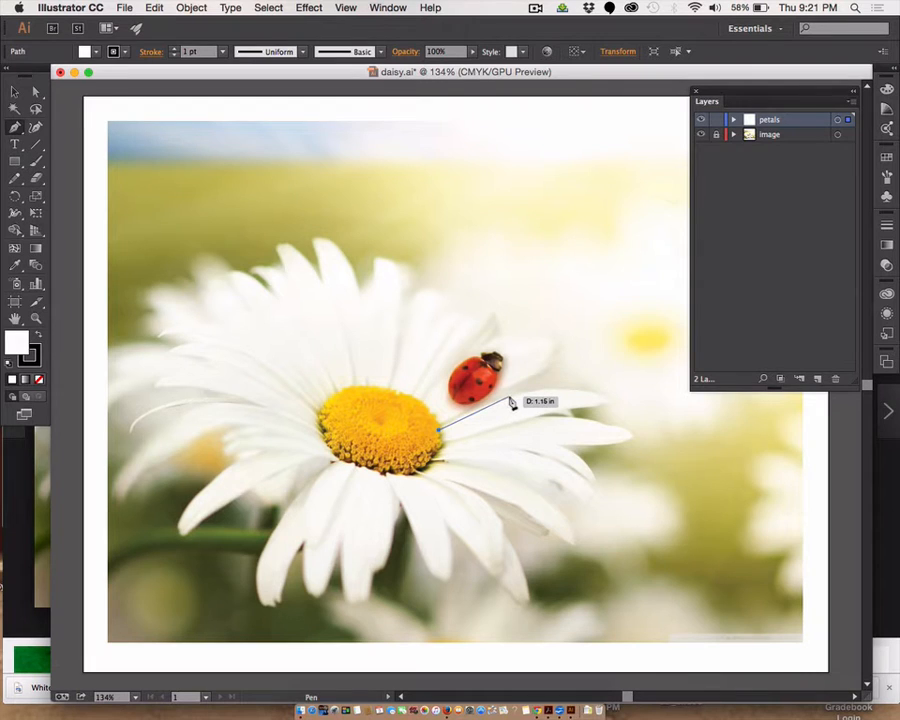
drag(499, 398, 531, 386)
mouse_move(528, 400)
mouse_down()
mouse_move(515, 400)
mouse_move(536, 396)
mouse_move(573, 436)
mouse_move(663, 396)
mouse_move(661, 485)
mouse_move(603, 432)
mouse_move(587, 446)
mouse_move(560, 428)
mouse_move(532, 395)
mouse_up()
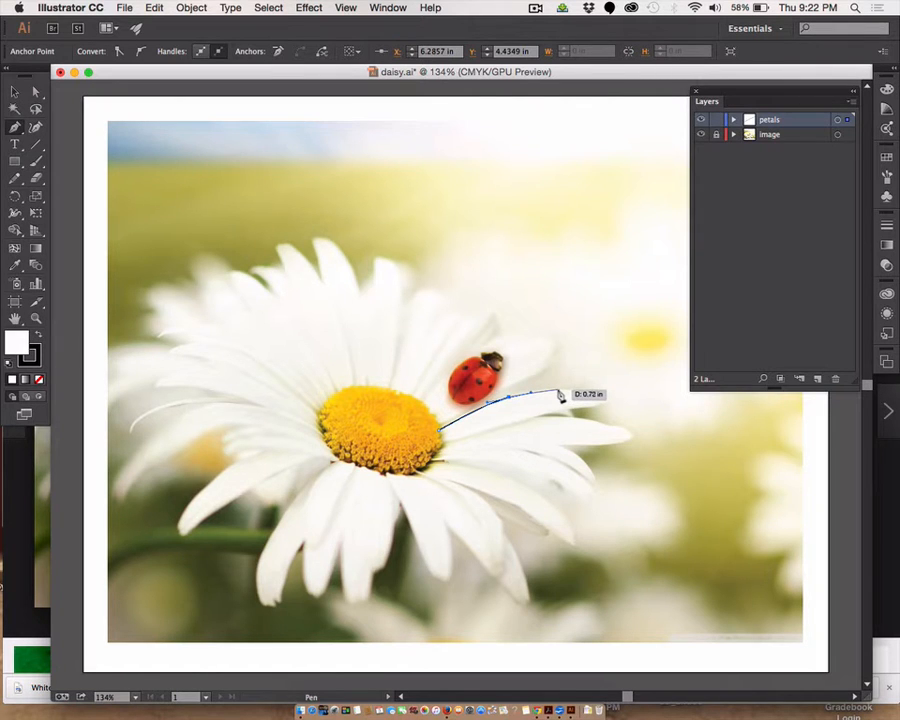
drag(557, 390, 581, 396)
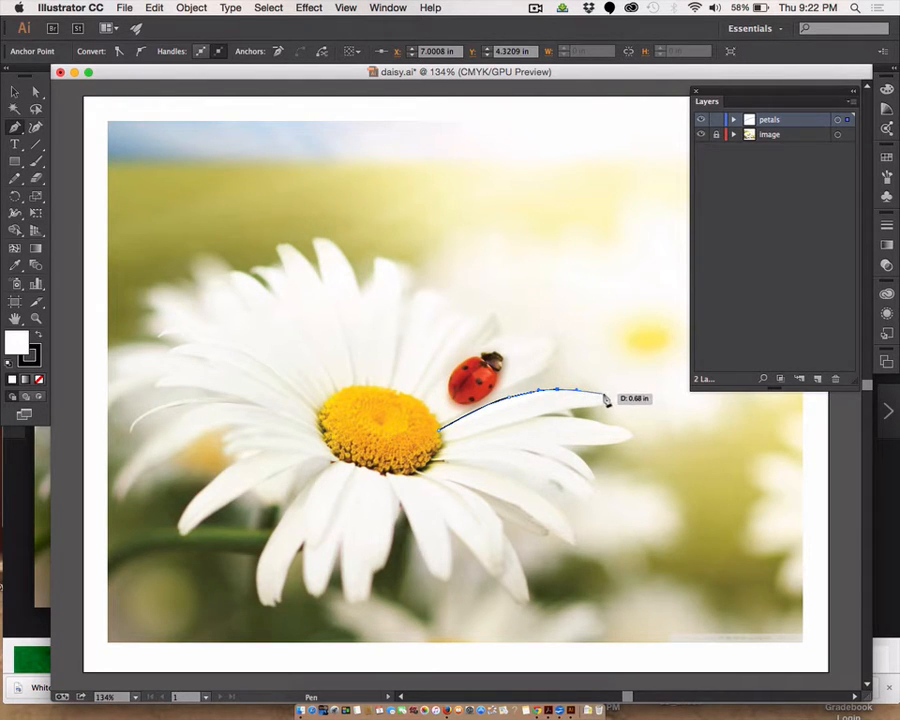
click(603, 393)
Step: Curve the path around the petal's tip, trace its lower edge back to the yellow centre, and close it at the starting anchor
drag(601, 408, 582, 412)
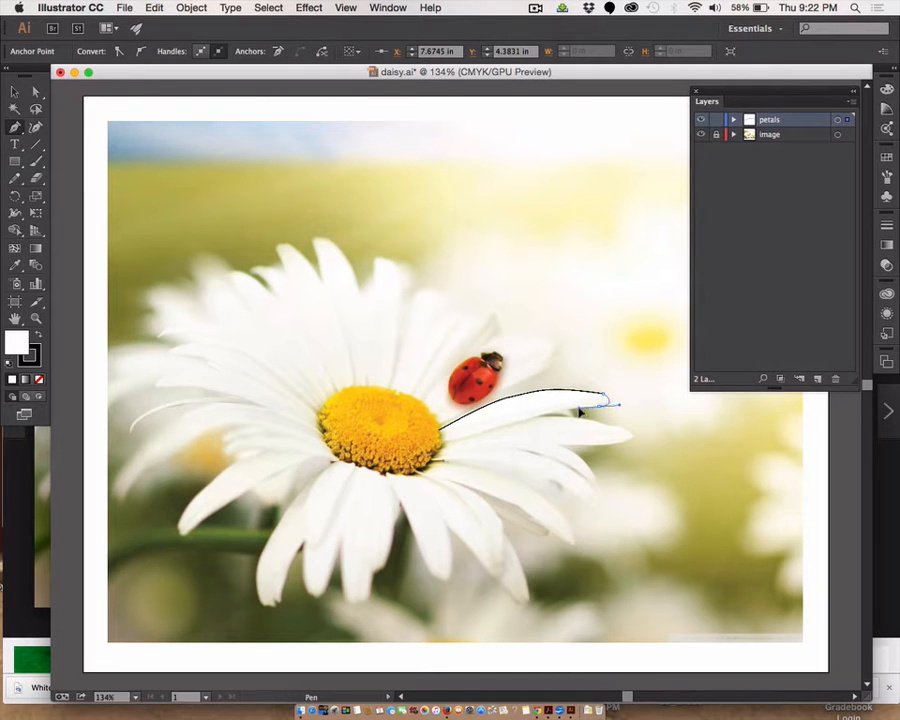
click(581, 414)
drag(581, 414, 433, 474)
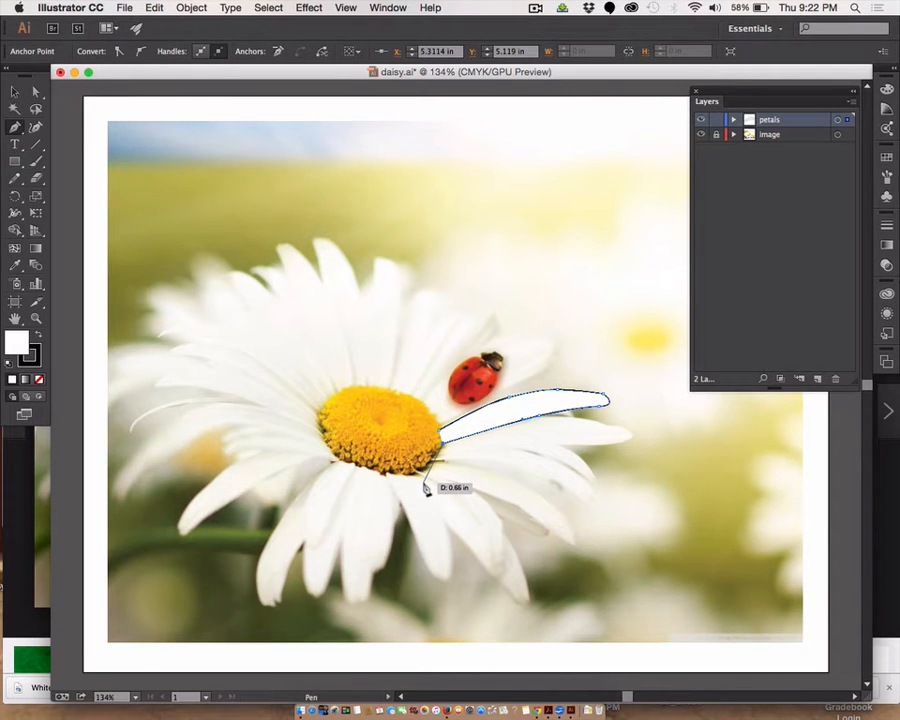
drag(427, 490, 443, 436)
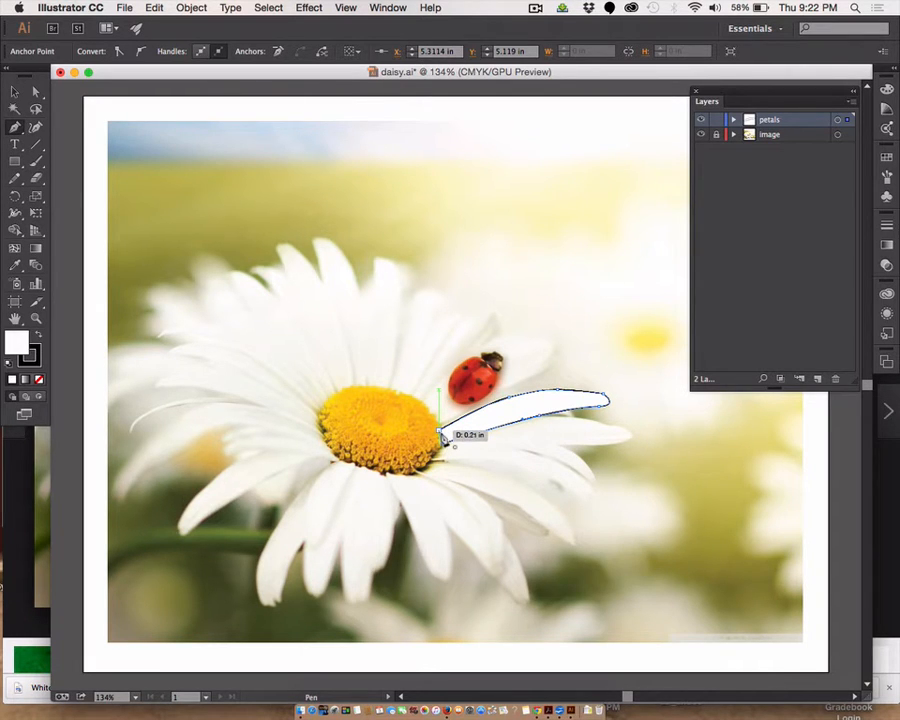
drag(443, 436, 443, 436)
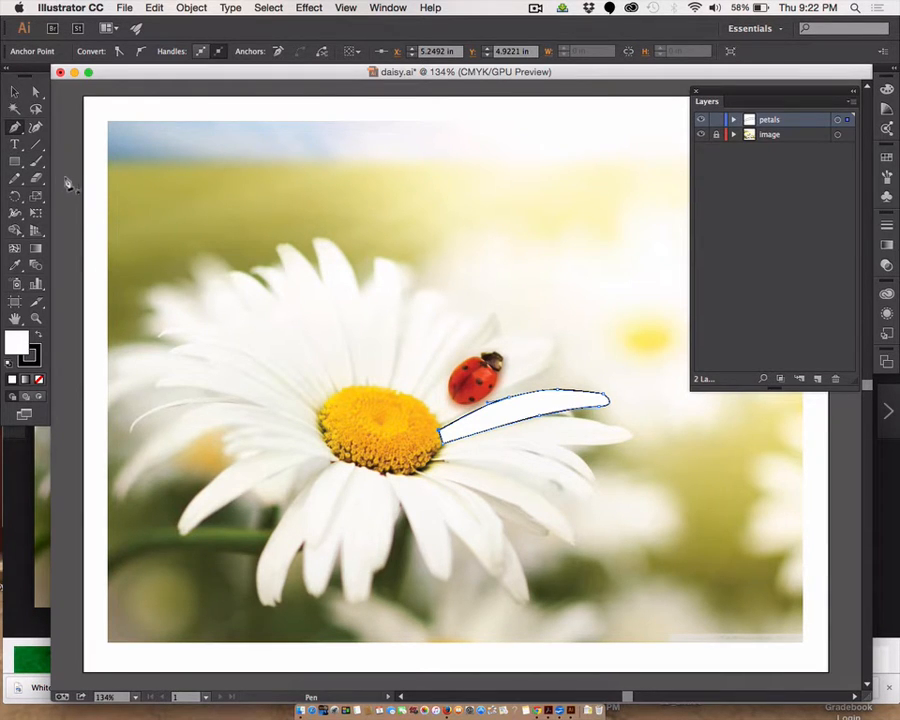
Step: Smooth the edges of the traced petal outline with the Smooth tool
drag(15, 178, 95, 205)
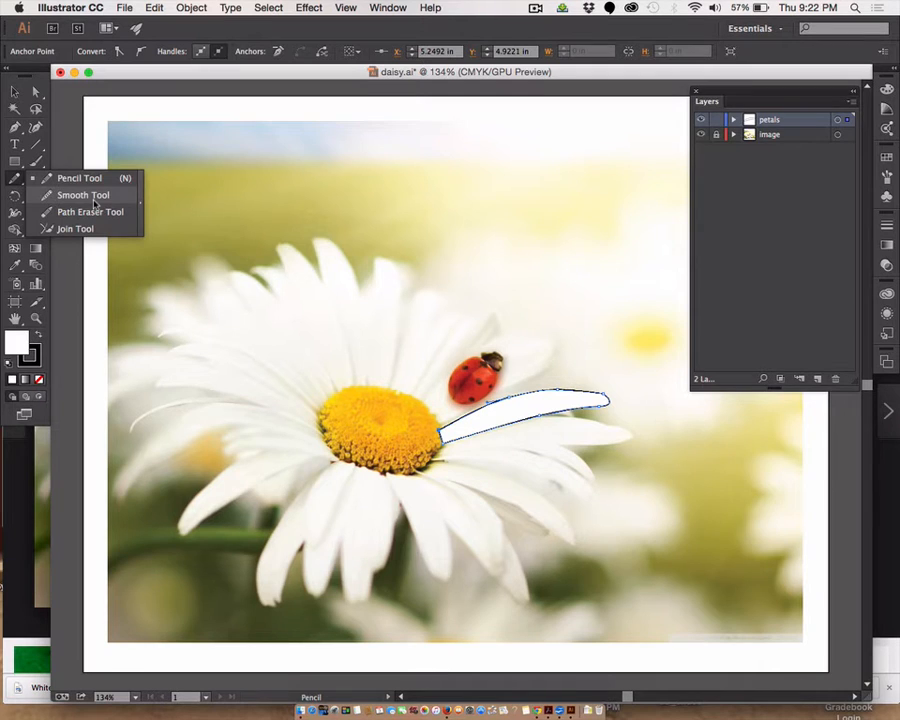
drag(95, 204, 94, 197)
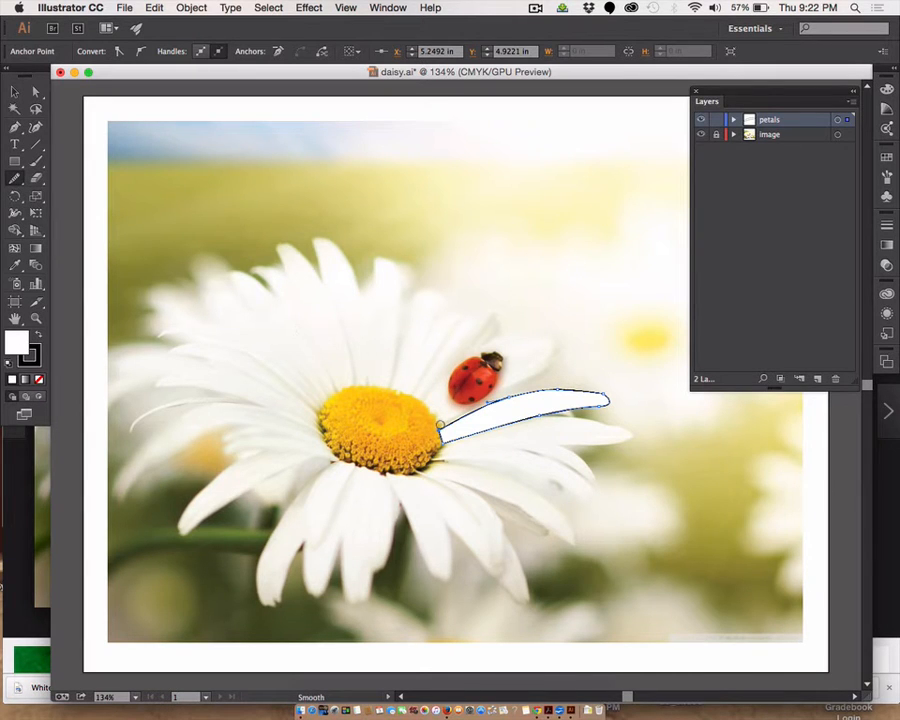
mouse_move(441, 428)
mouse_down()
mouse_move(550, 390)
mouse_move(590, 393)
mouse_up()
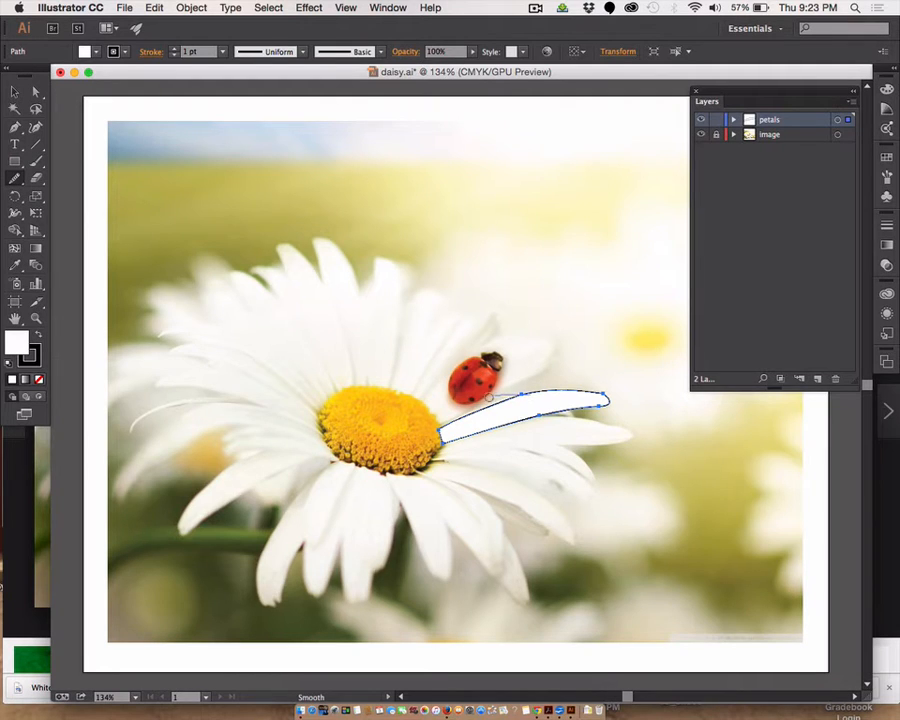
mouse_move(446, 438)
mouse_down()
mouse_move(607, 402)
mouse_move(618, 416)
mouse_move(558, 409)
mouse_move(521, 421)
mouse_move(546, 406)
mouse_move(544, 391)
mouse_move(458, 415)
mouse_up()
key(super)
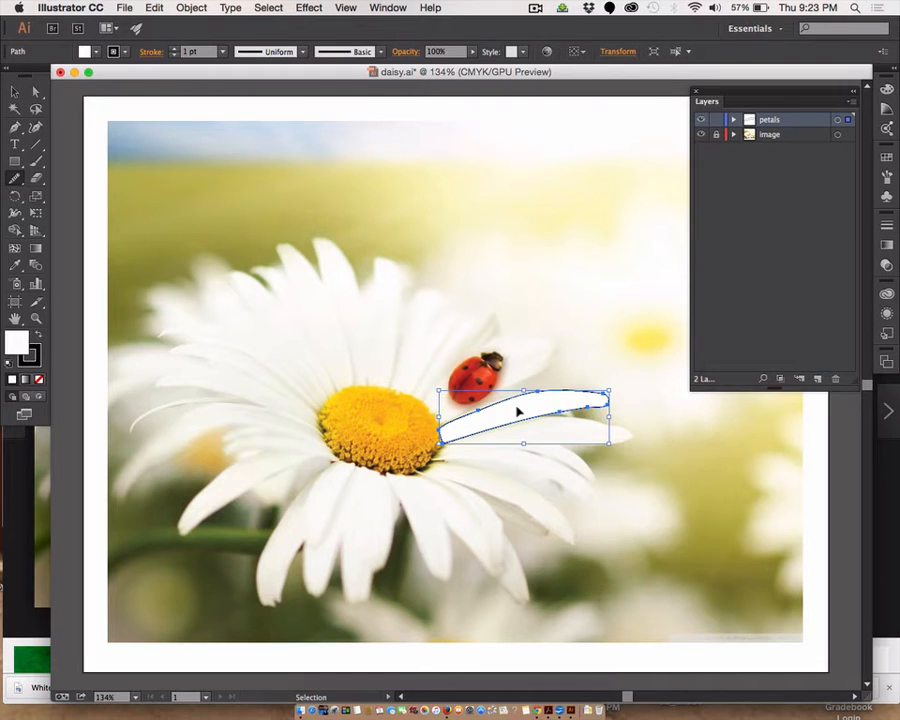
Step: Undo the smoothing, the closing of the petal path and its last lower-edge segment, without reverting the document to its saved version
key(super+z)
key(super+z)
key(super+z)
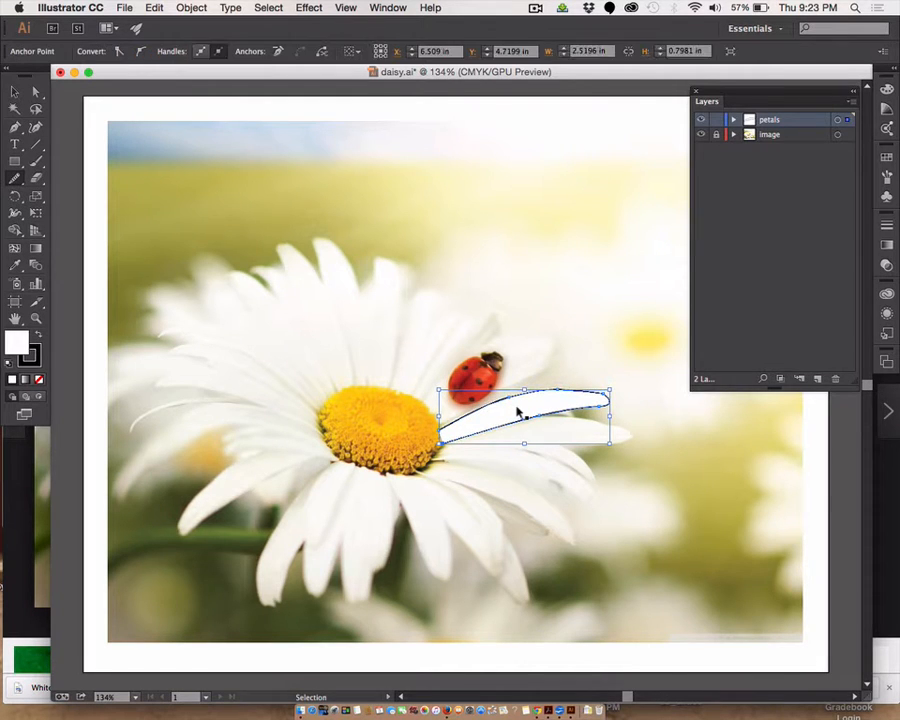
key(super+z)
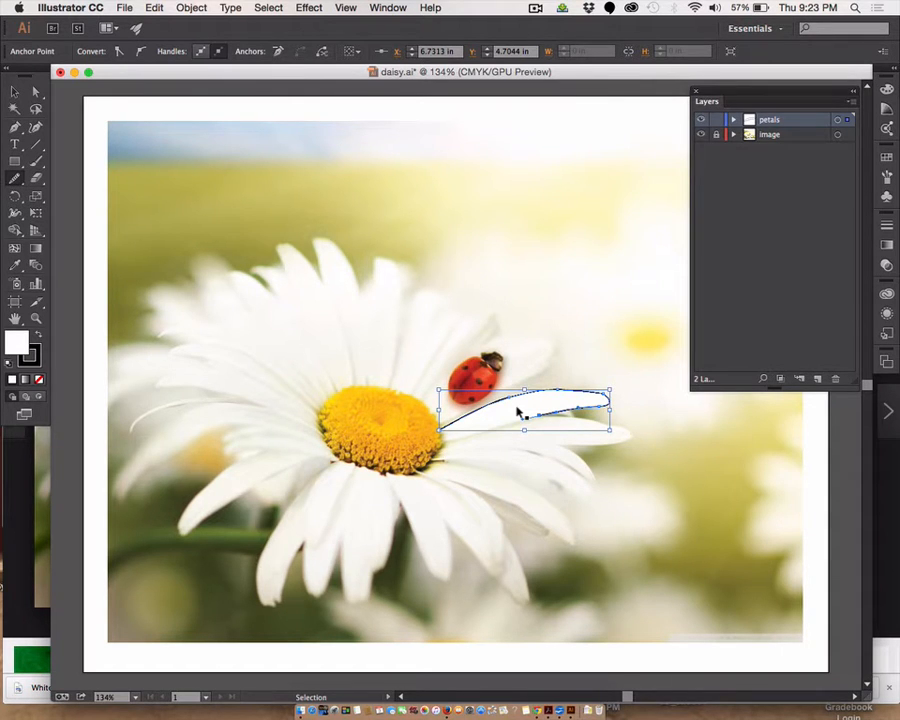
key(F12)
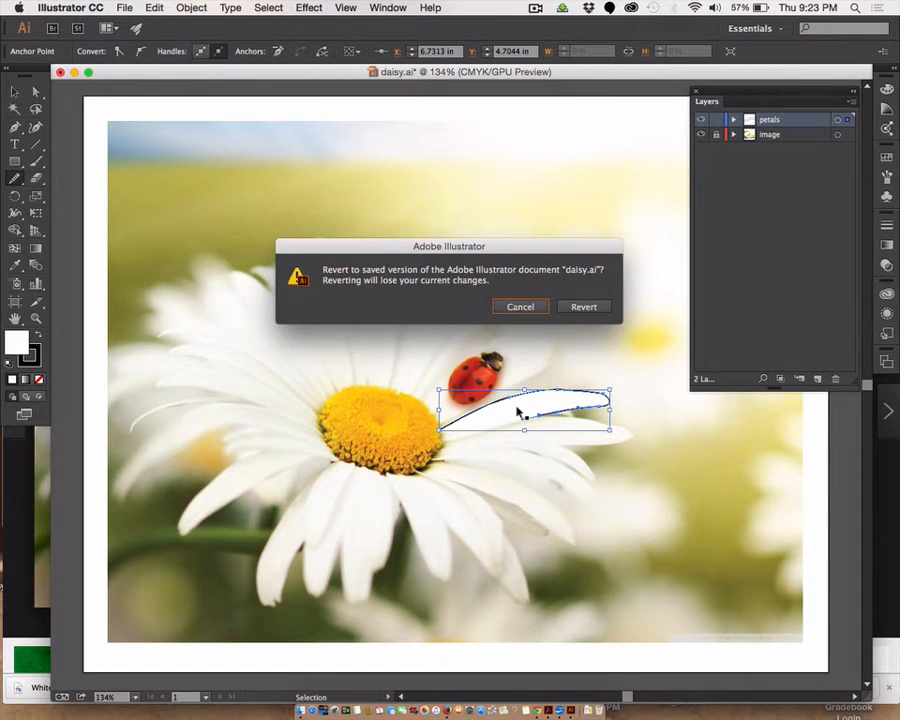
click(521, 307)
Step: Redo the undone path edits so the petal below the ladybug is a closed shape again
click(124, 8)
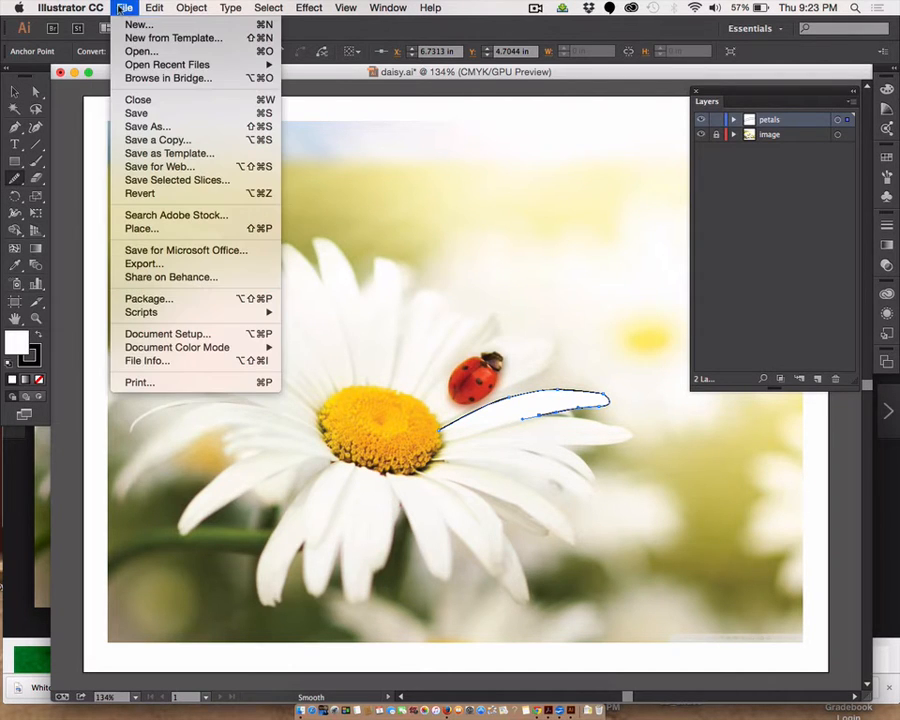
mouse_move(158, 9)
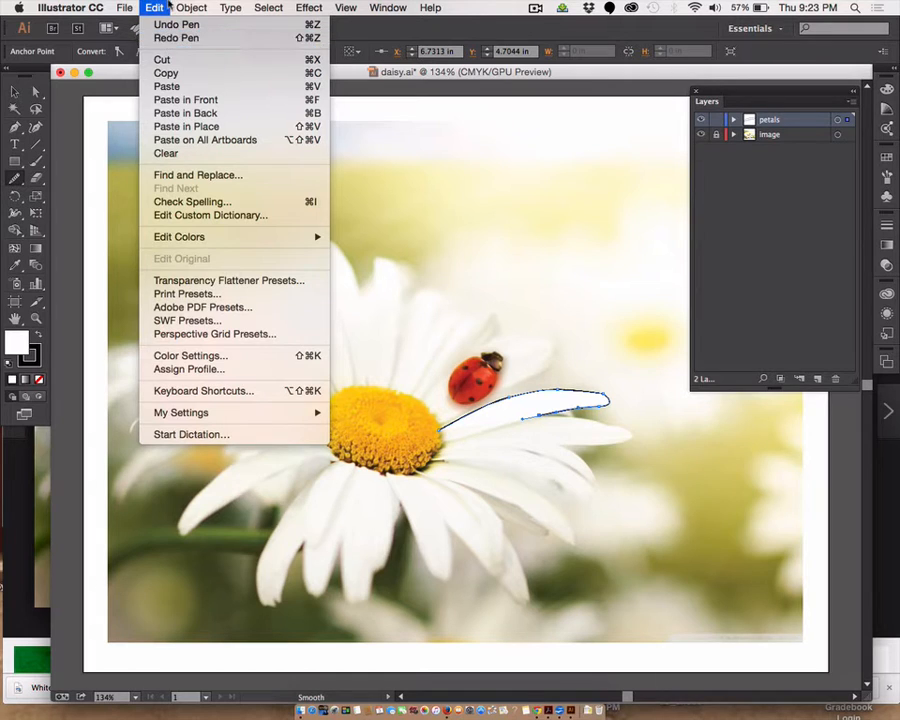
click(164, 7)
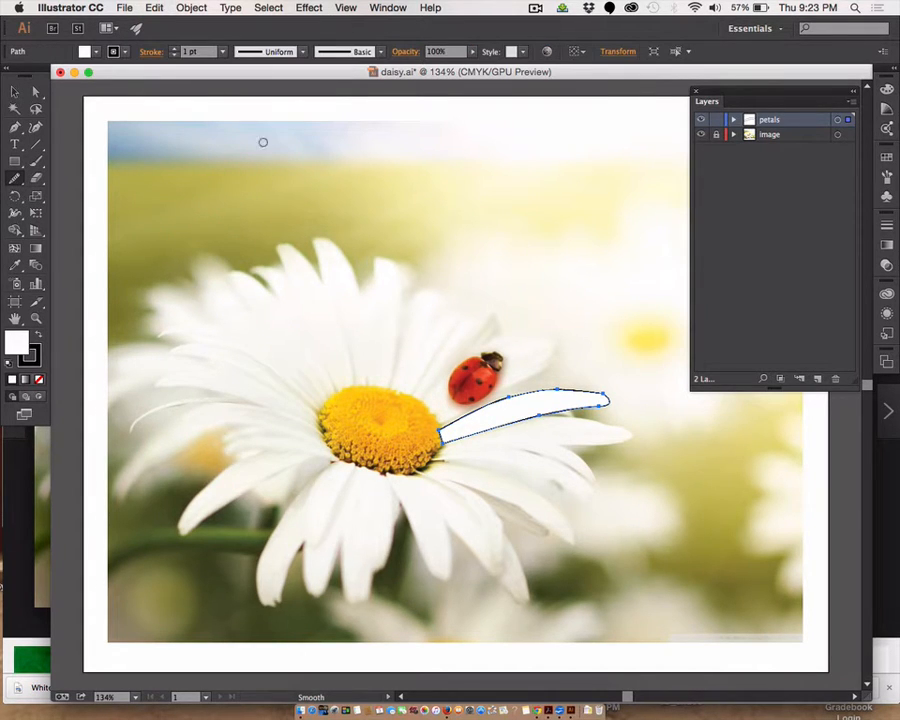
Step: Move the Smooth tool's fidelity closer to Accurate
double_click(16, 181)
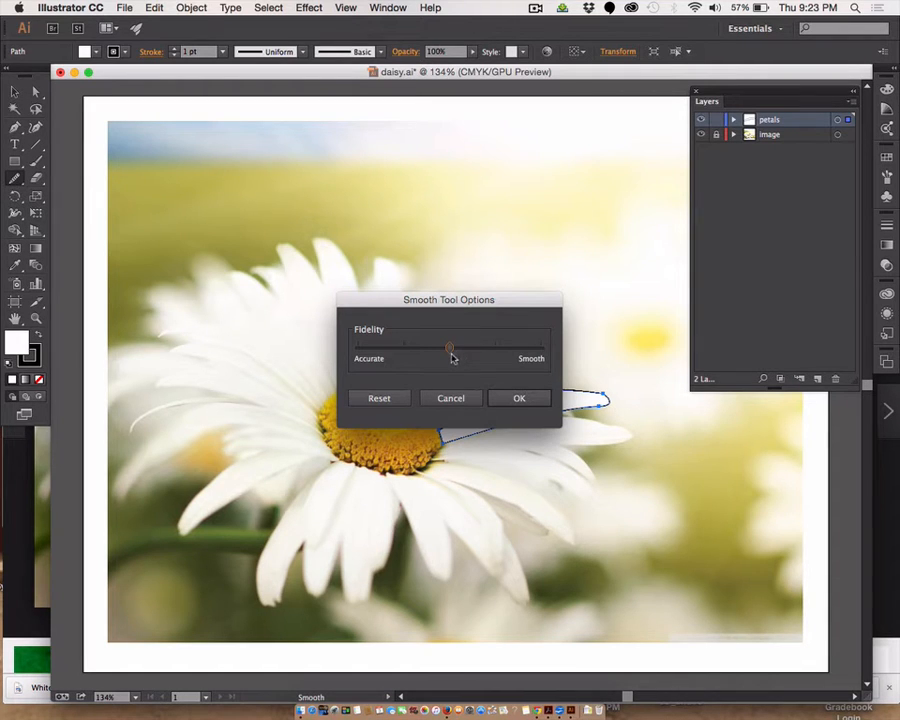
drag(448, 350, 404, 350)
click(519, 398)
click(519, 398)
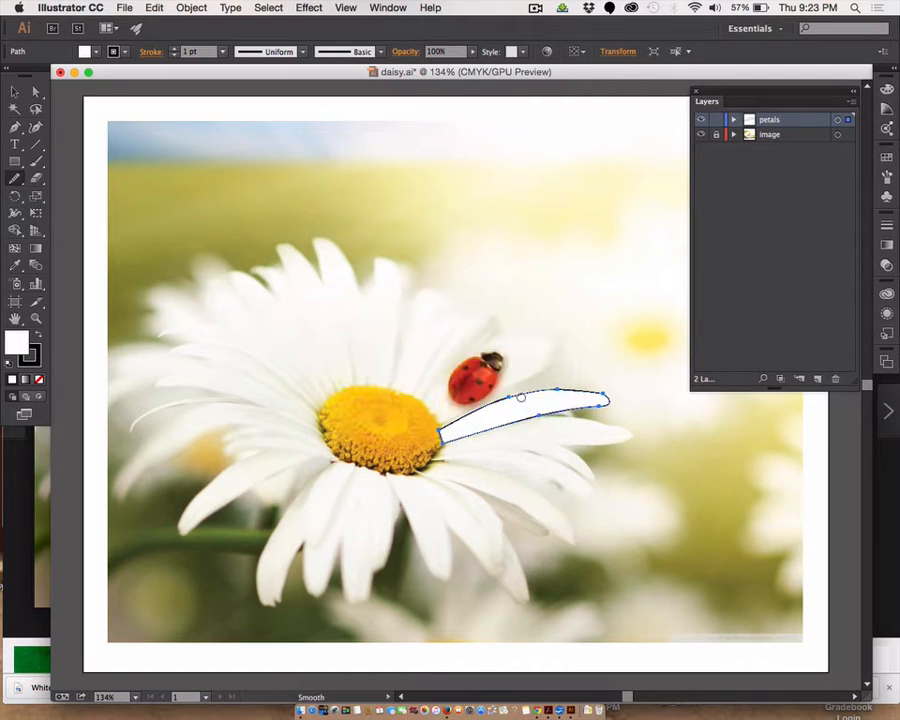
Step: Smooth the upper edge, tip and lower edge of the closed petal below the ladybug
mouse_move(471, 410)
mouse_down()
mouse_move(533, 398)
mouse_move(544, 407)
mouse_move(571, 391)
mouse_move(532, 386)
mouse_up()
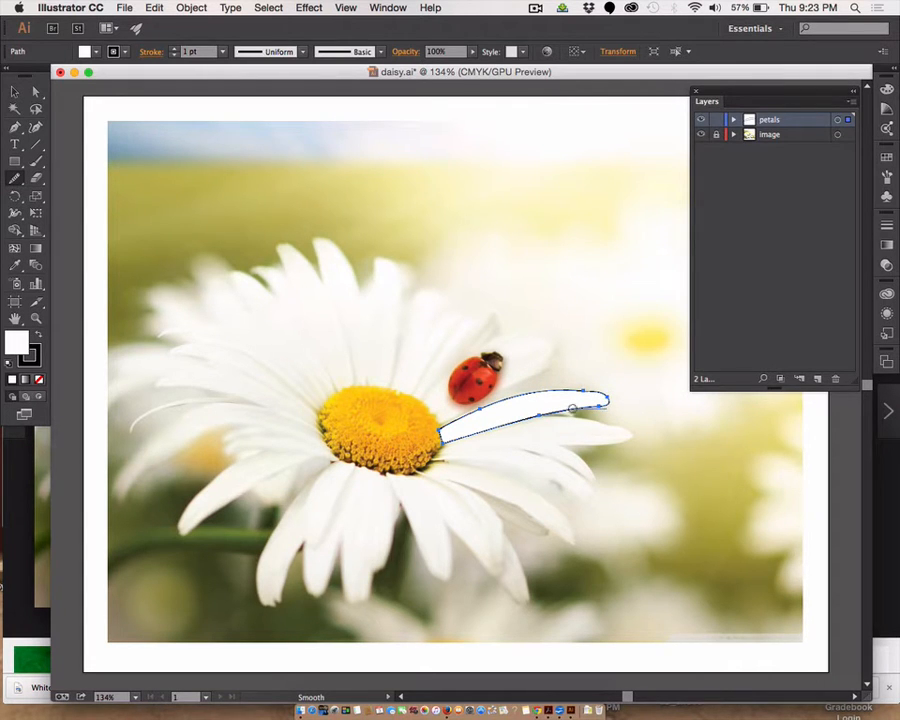
drag(604, 416, 520, 420)
drag(553, 410, 609, 411)
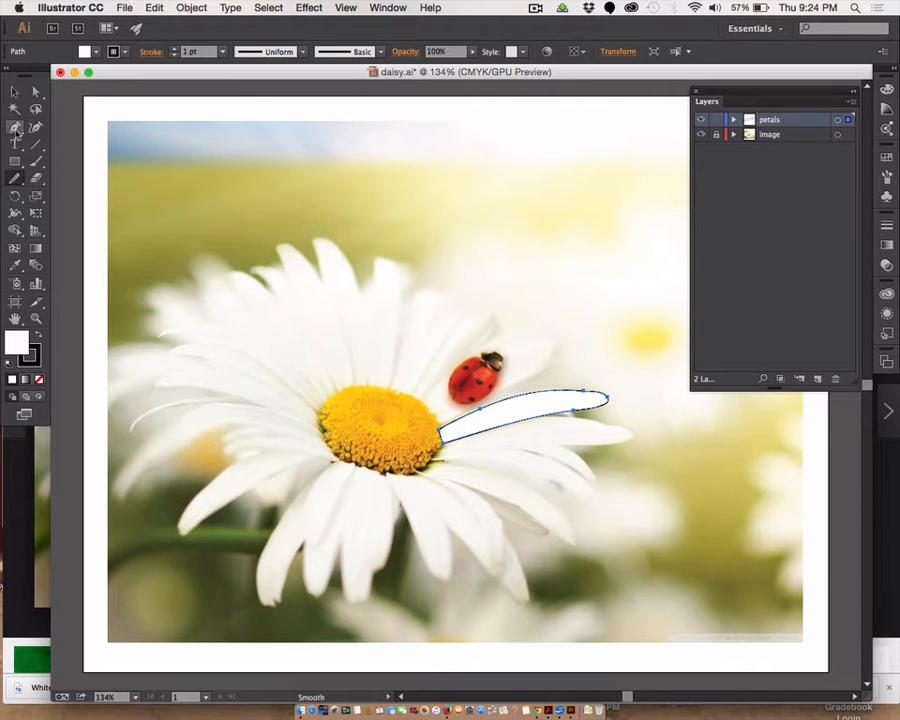
Step: Trace the petal under the ladybug with the Pen tool as a closed path from the yellow centre, around the tip and back
click(16, 129)
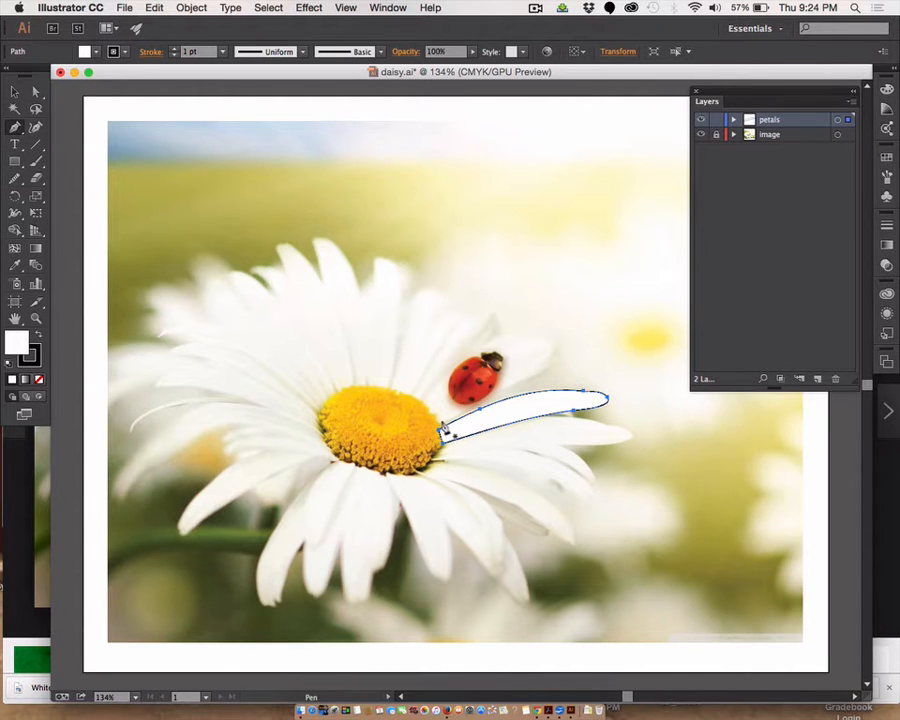
drag(444, 430, 520, 385)
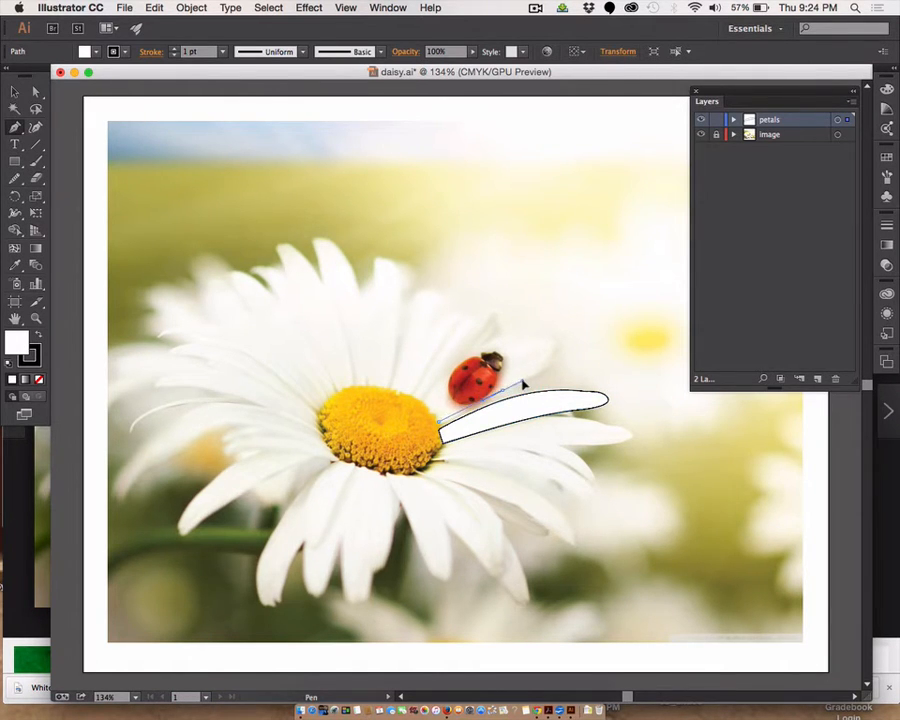
drag(523, 385, 529, 349)
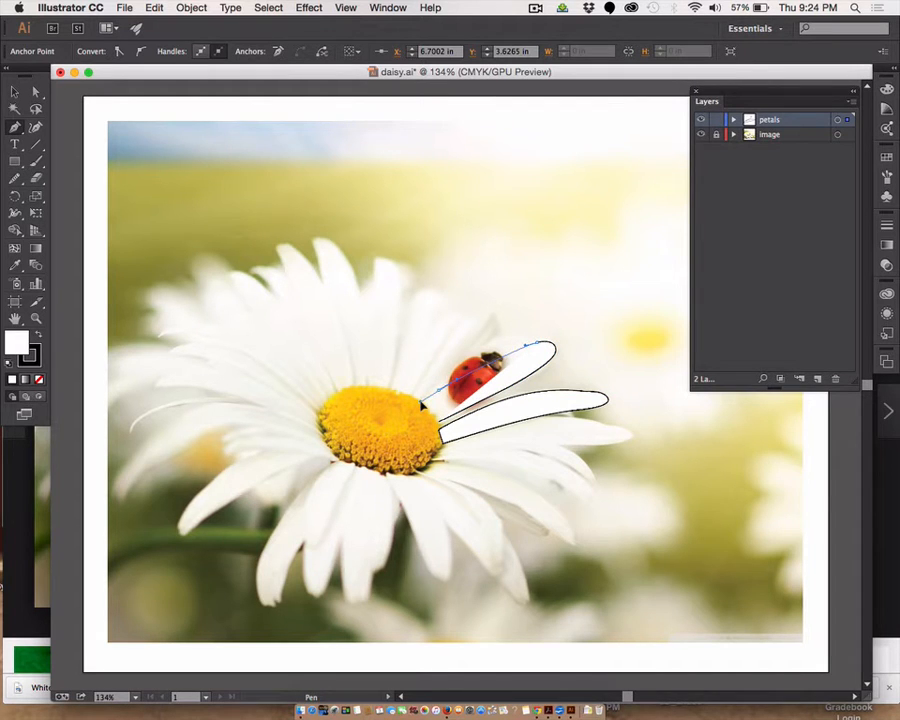
drag(422, 404, 427, 412)
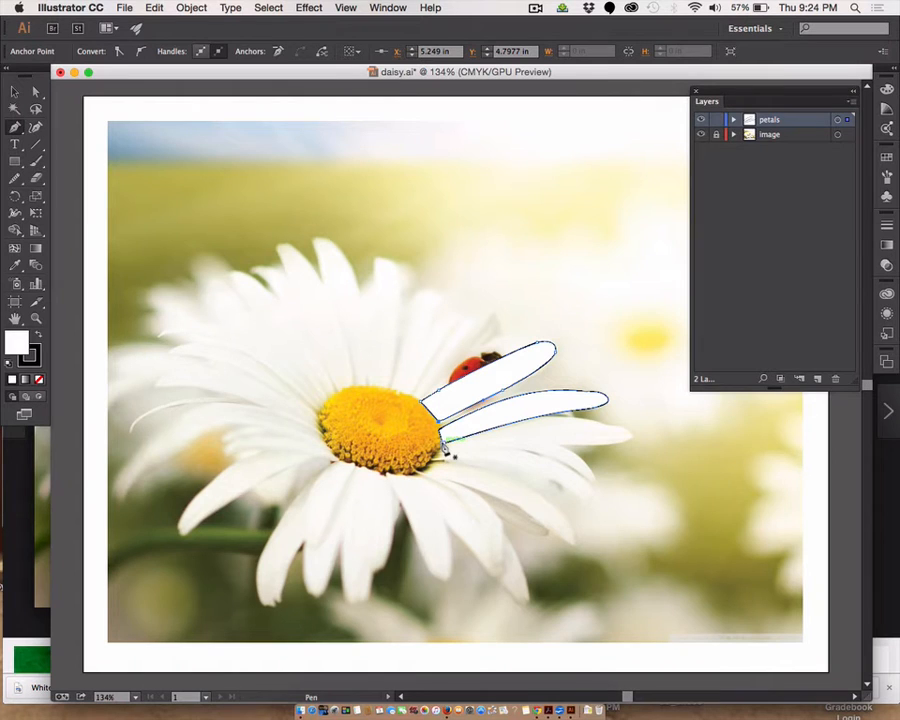
Step: Trace the petal directly beneath the first traced one as a closed path with the Pen tool, and smooth its edges
drag(443, 443, 435, 503)
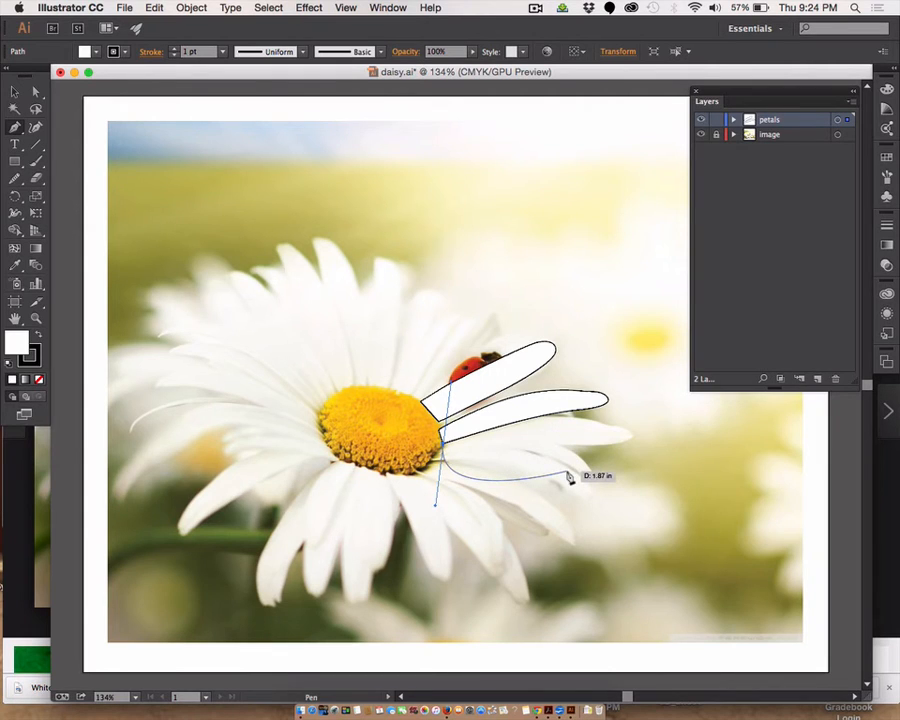
key(super+z)
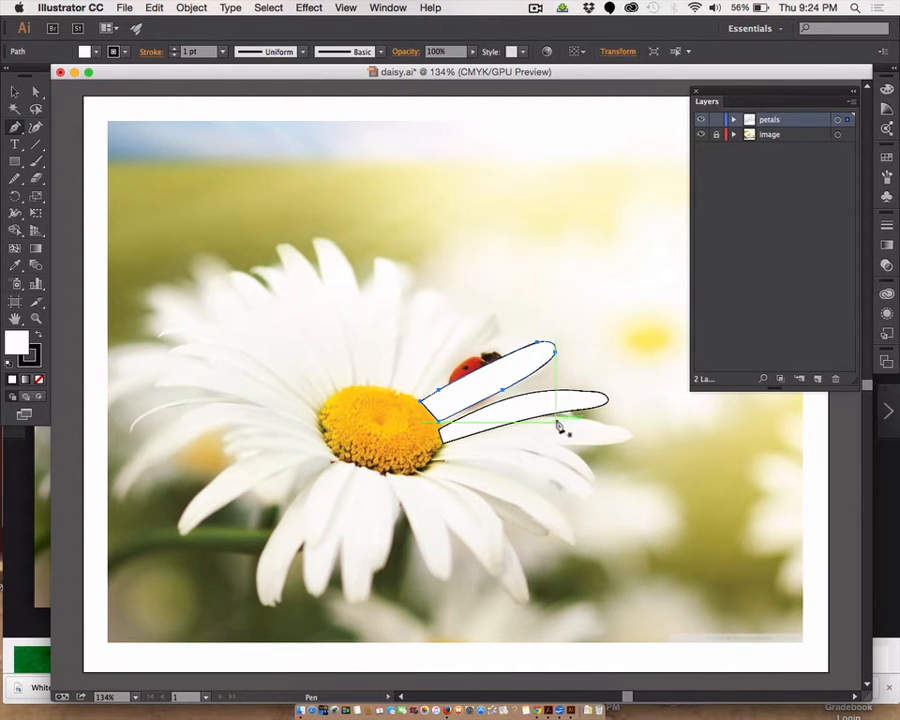
drag(562, 418, 476, 454)
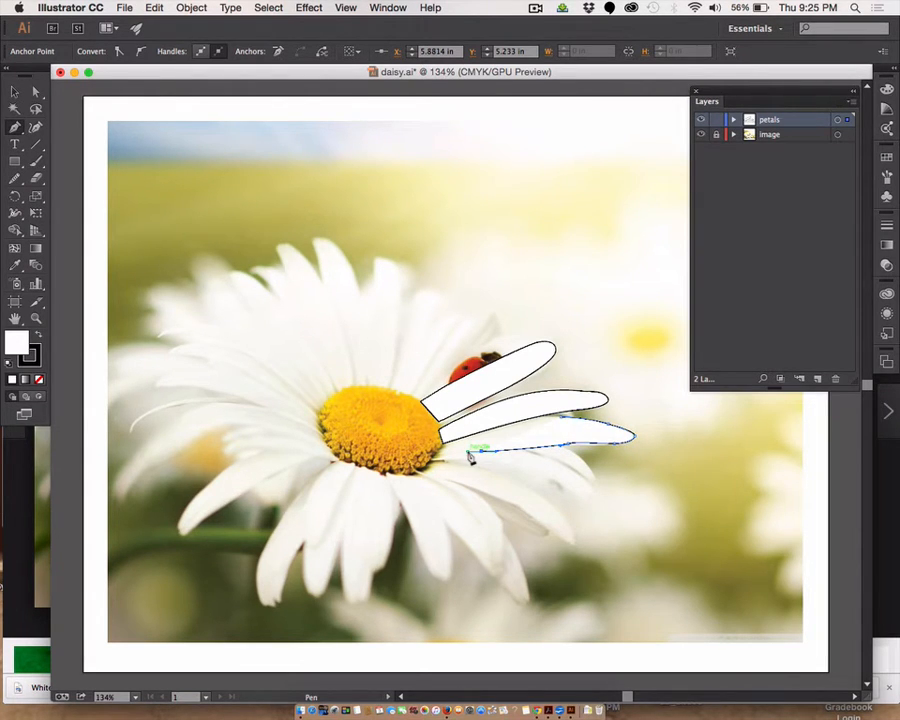
drag(440, 457, 538, 426)
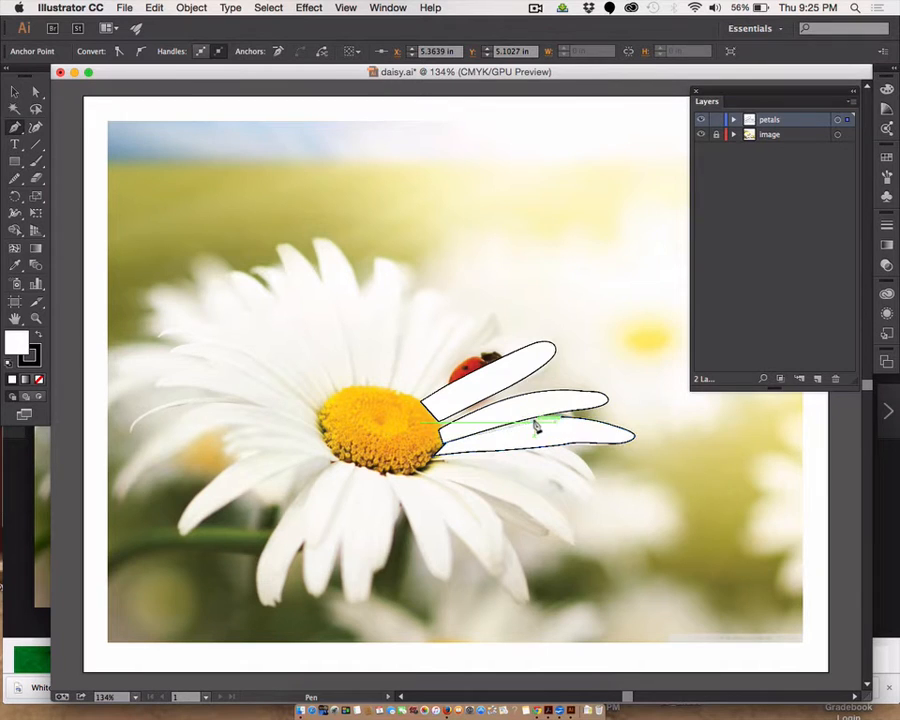
click(564, 419)
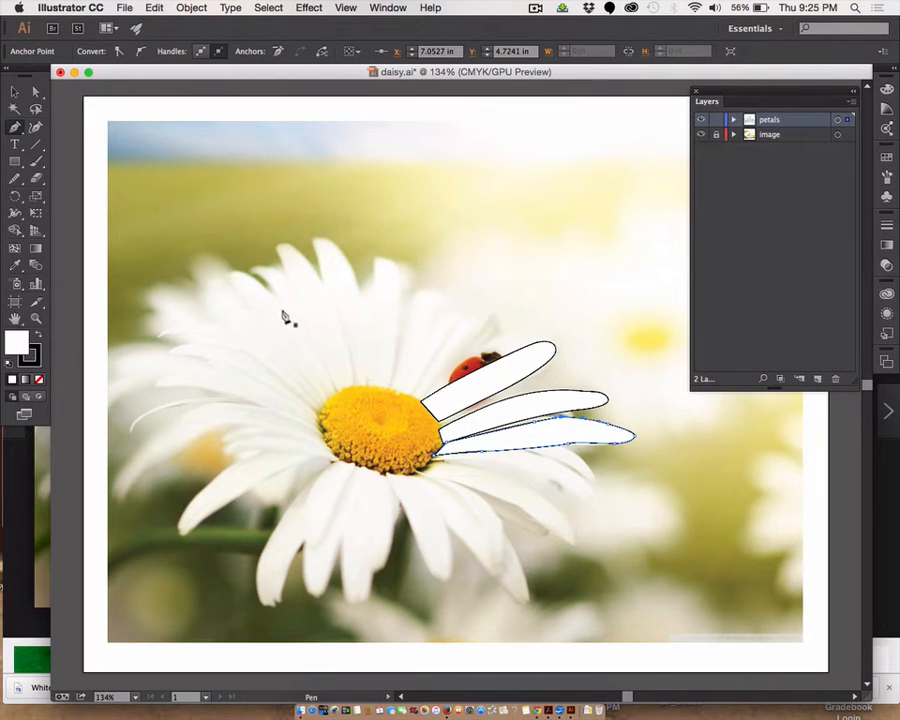
click(15, 179)
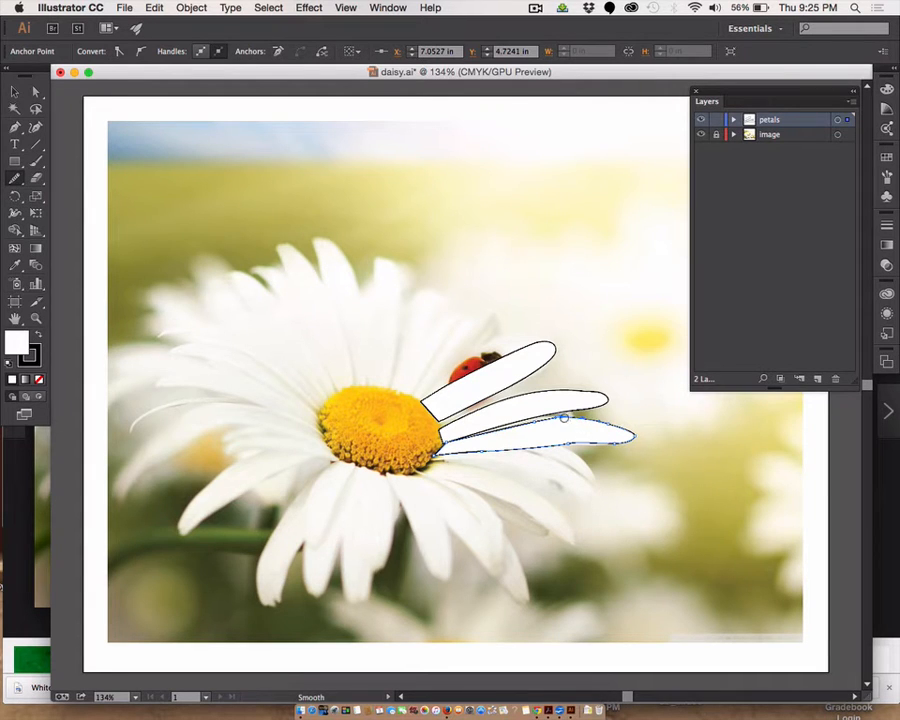
mouse_move(498, 432)
mouse_down()
mouse_move(581, 454)
mouse_move(585, 440)
mouse_move(518, 434)
mouse_move(570, 434)
mouse_move(540, 450)
mouse_move(590, 434)
mouse_move(490, 449)
mouse_move(556, 438)
mouse_move(597, 446)
mouse_up()
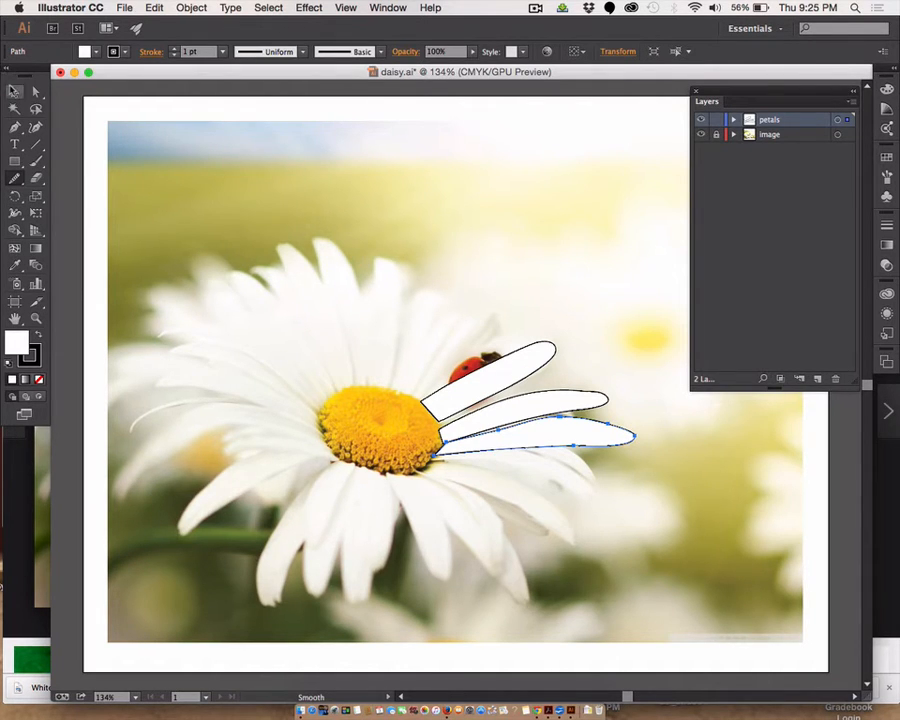
Step: Refine the lower edge of the lowest traced petal by adjusting its handle and anchor point with Direct Selection
key(v)
click(515, 373)
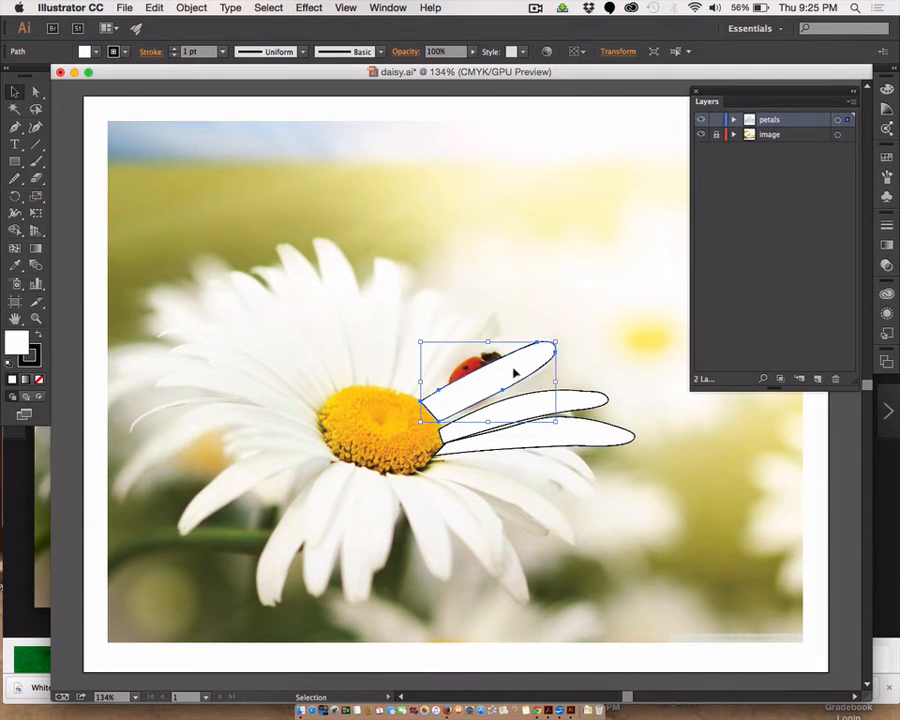
click(38, 92)
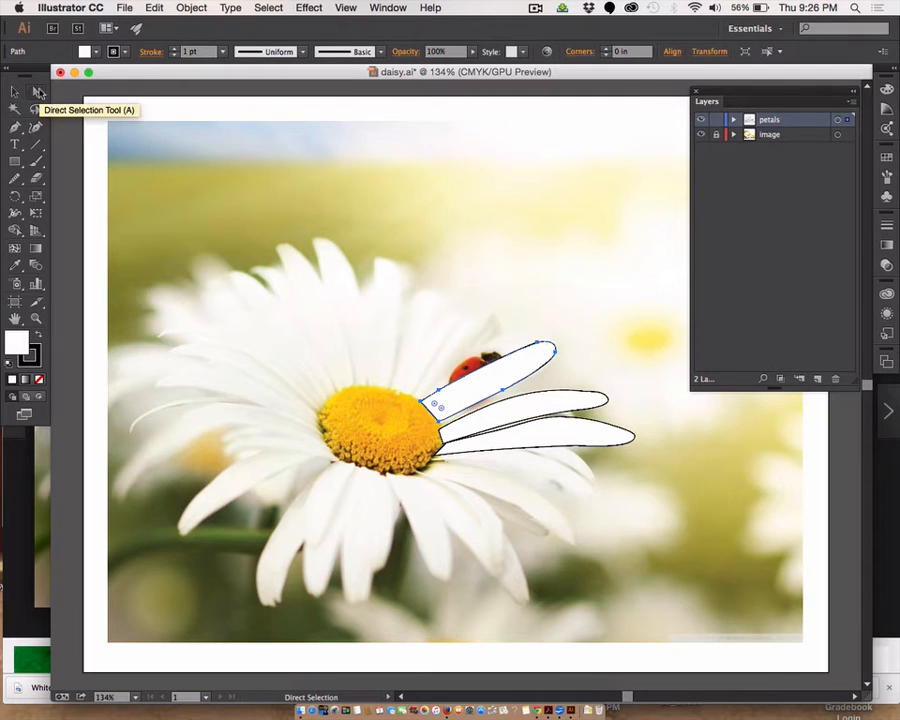
click(518, 403)
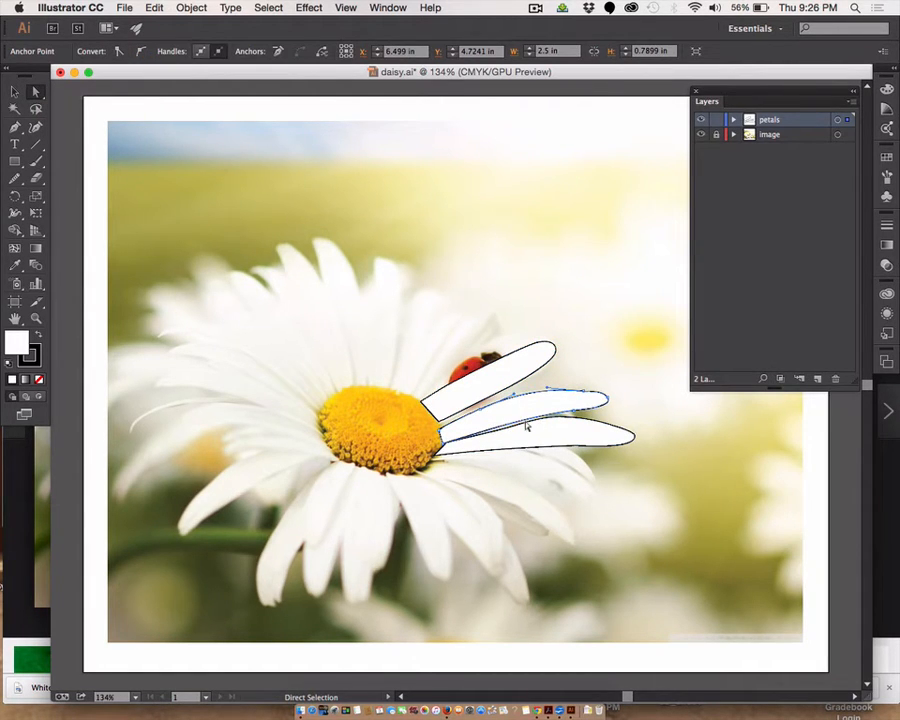
click(524, 449)
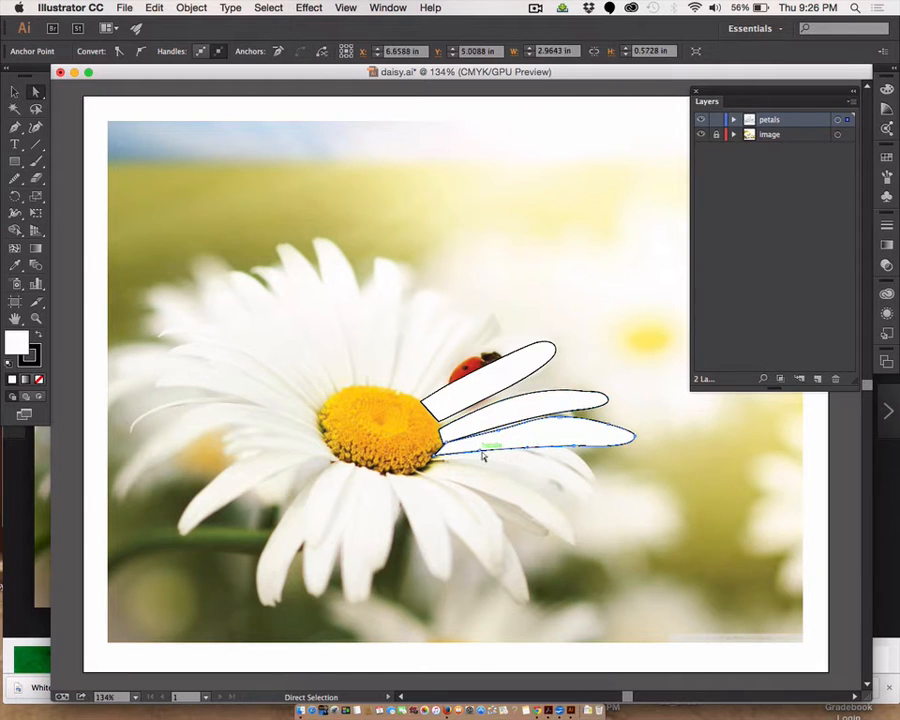
mouse_move(480, 451)
mouse_down()
mouse_move(497, 438)
mouse_move(496, 450)
mouse_up()
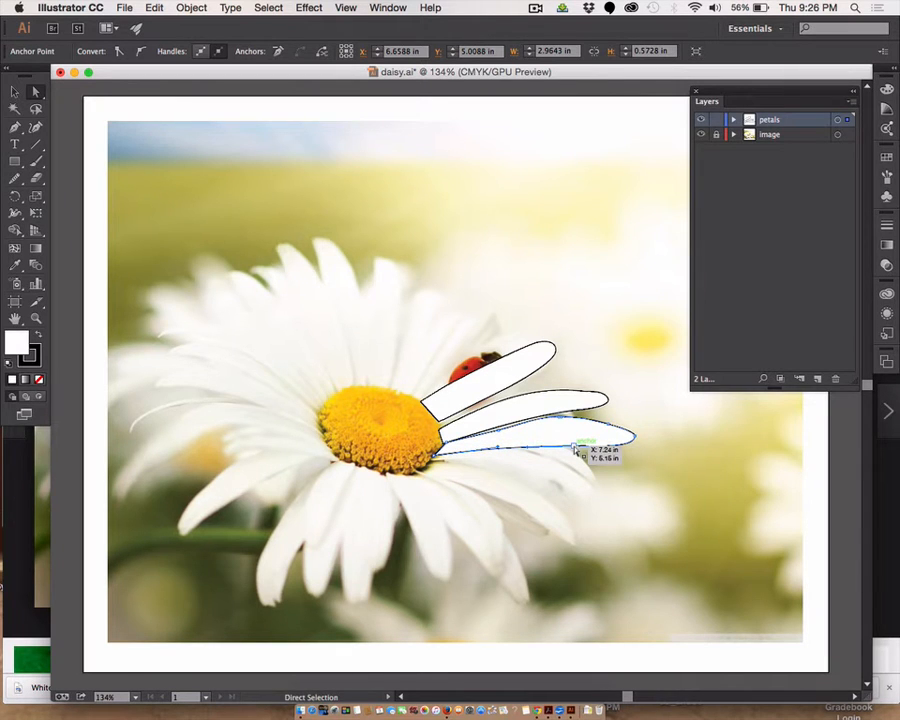
mouse_move(576, 450)
mouse_down()
mouse_move(572, 440)
mouse_move(570, 448)
mouse_up()
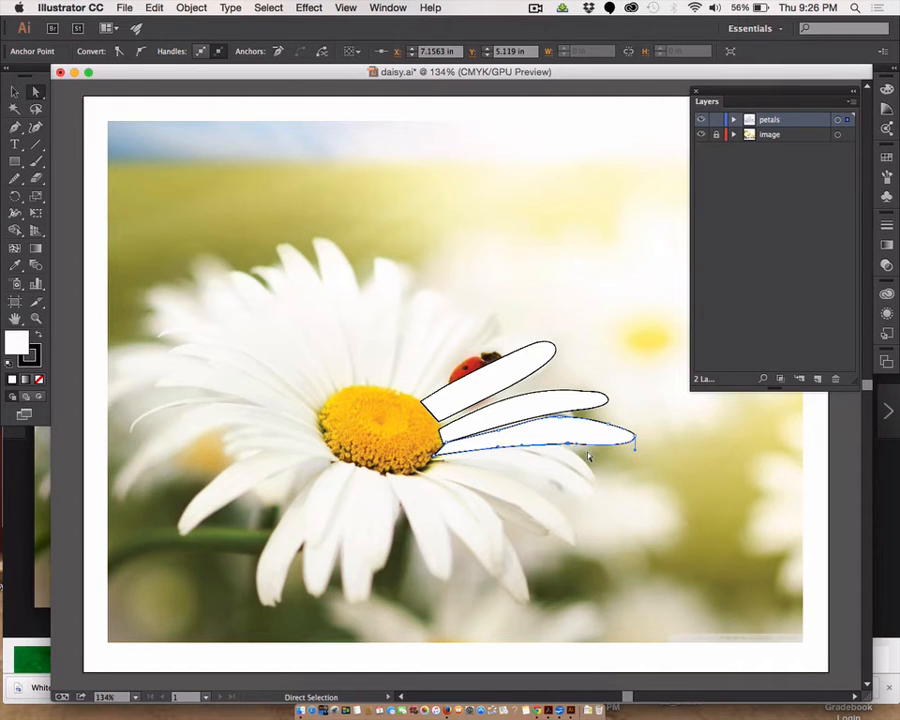
Step: Select the petal covering the ladybug and bring up its color, swatch and transparency options in turn
click(492, 380)
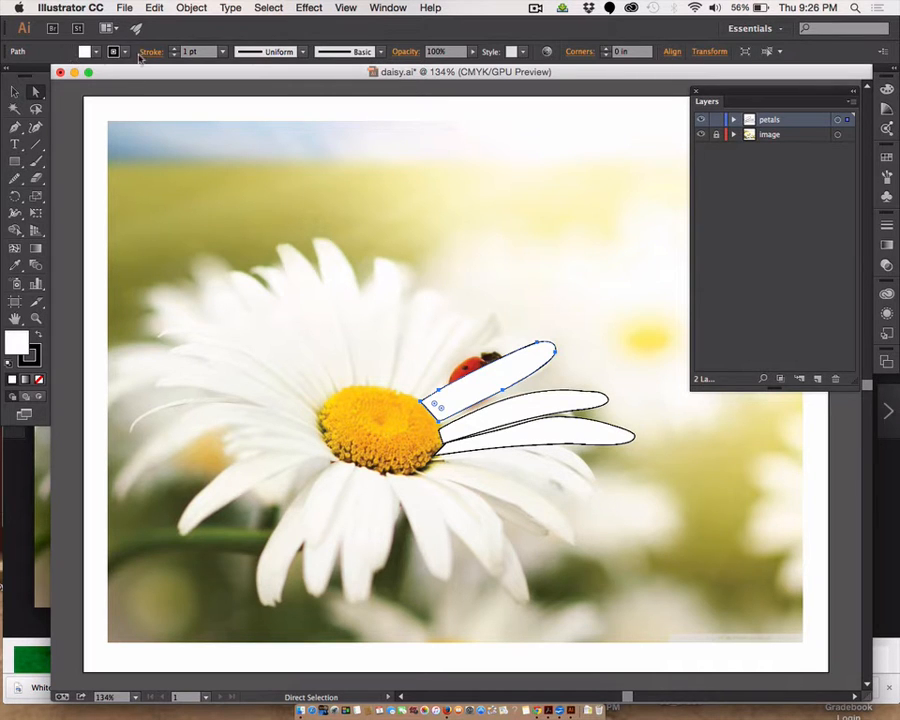
click(398, 9)
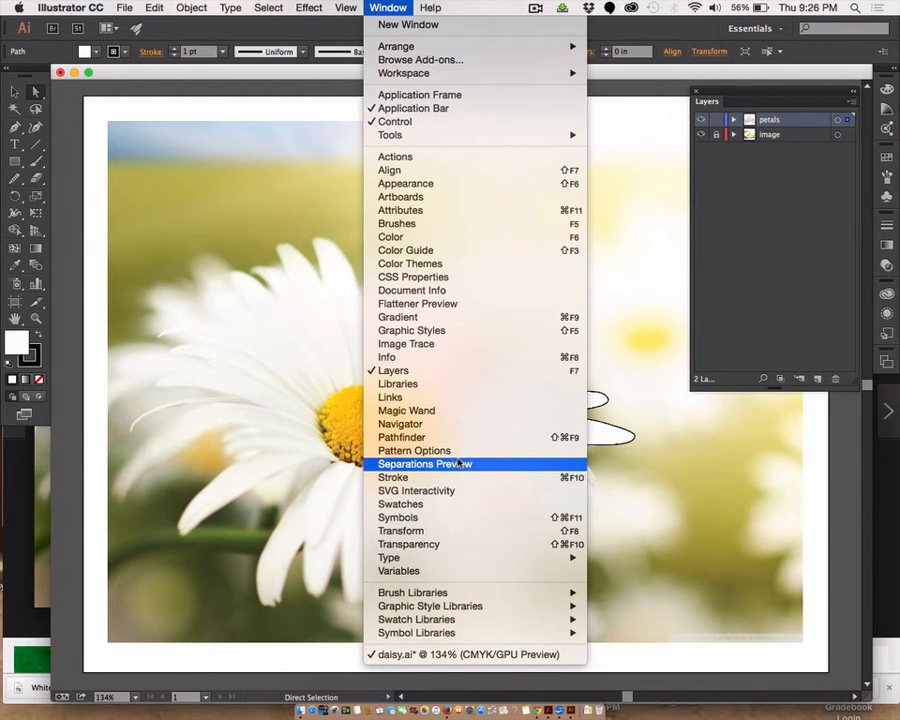
click(443, 238)
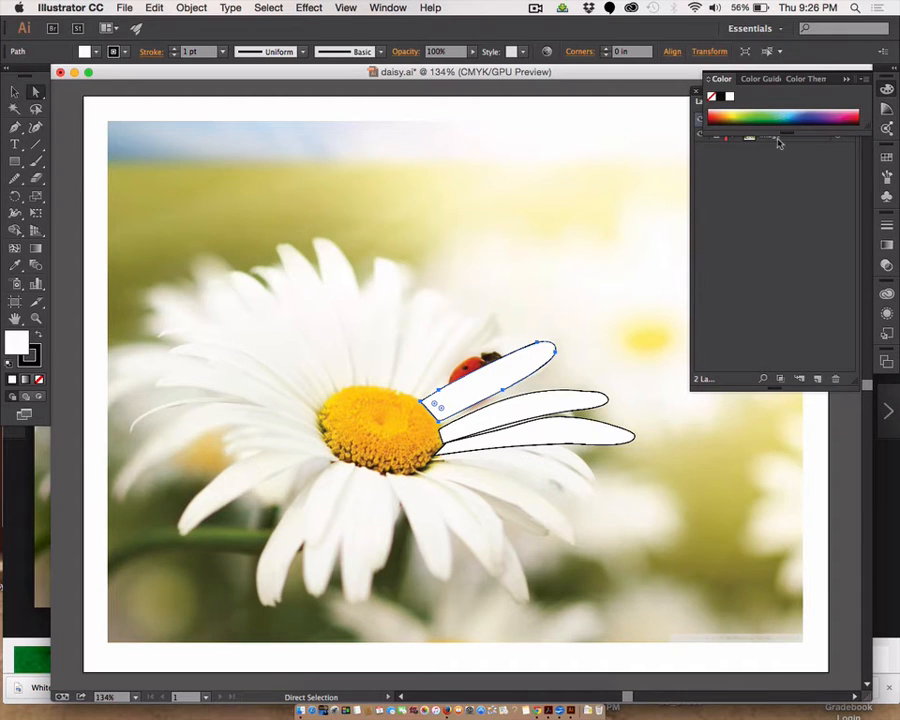
drag(768, 137, 792, 183)
click(387, 7)
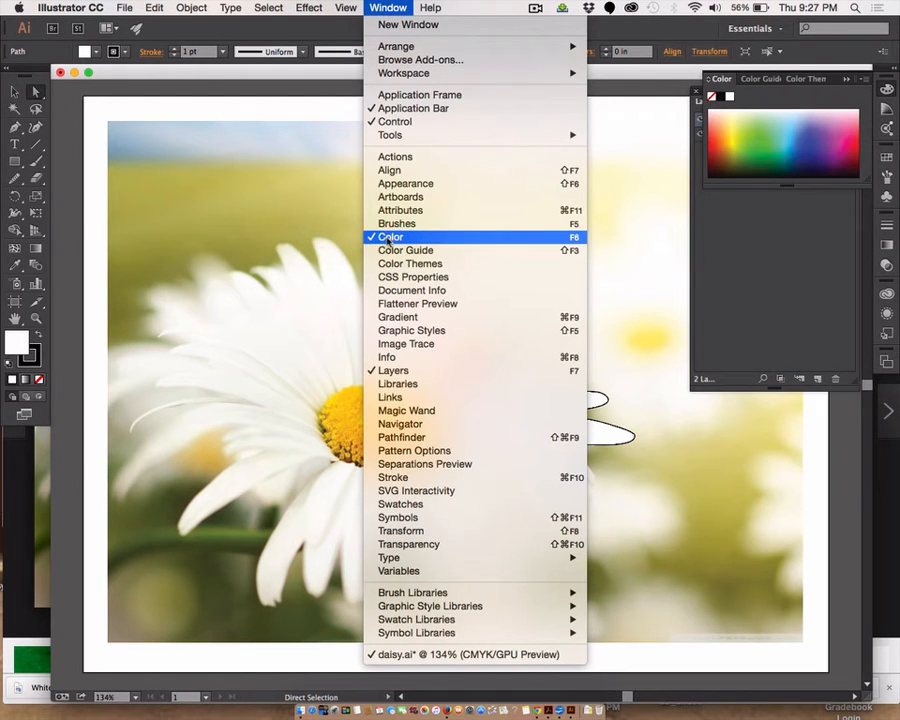
click(394, 504)
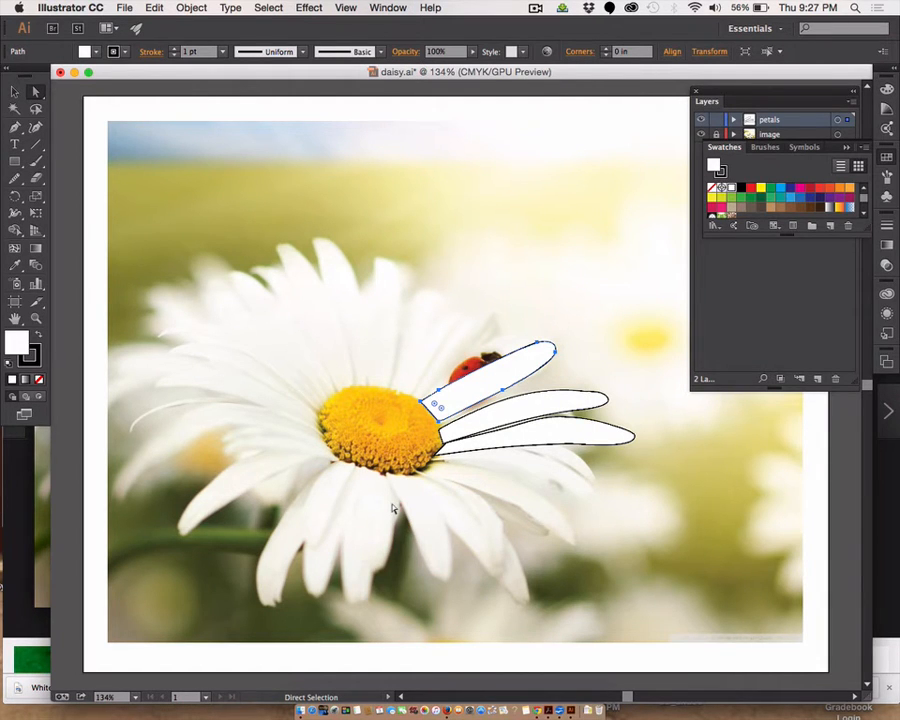
click(389, 8)
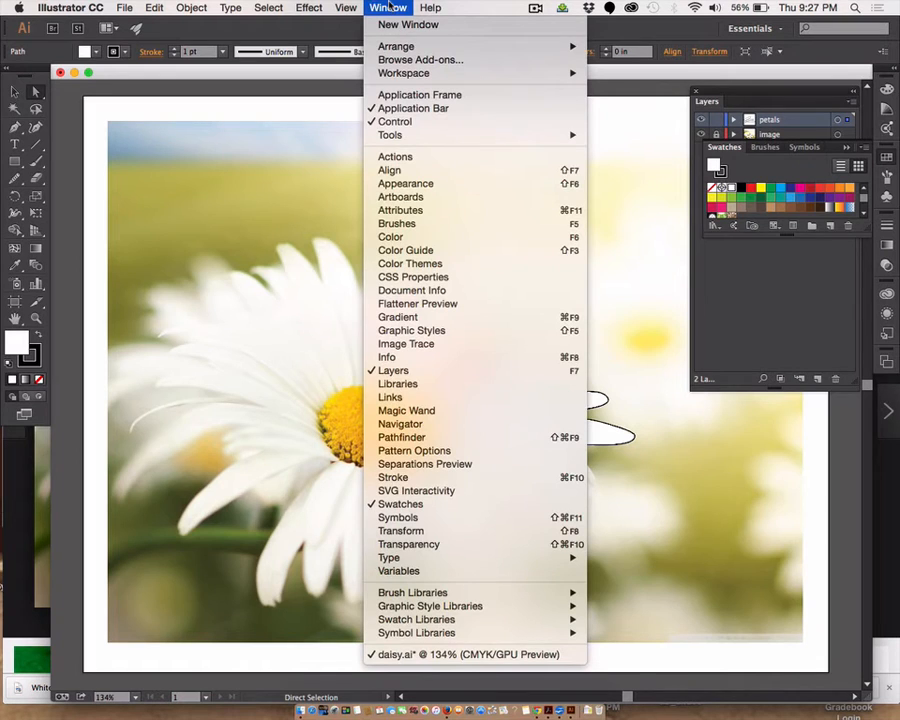
click(408, 544)
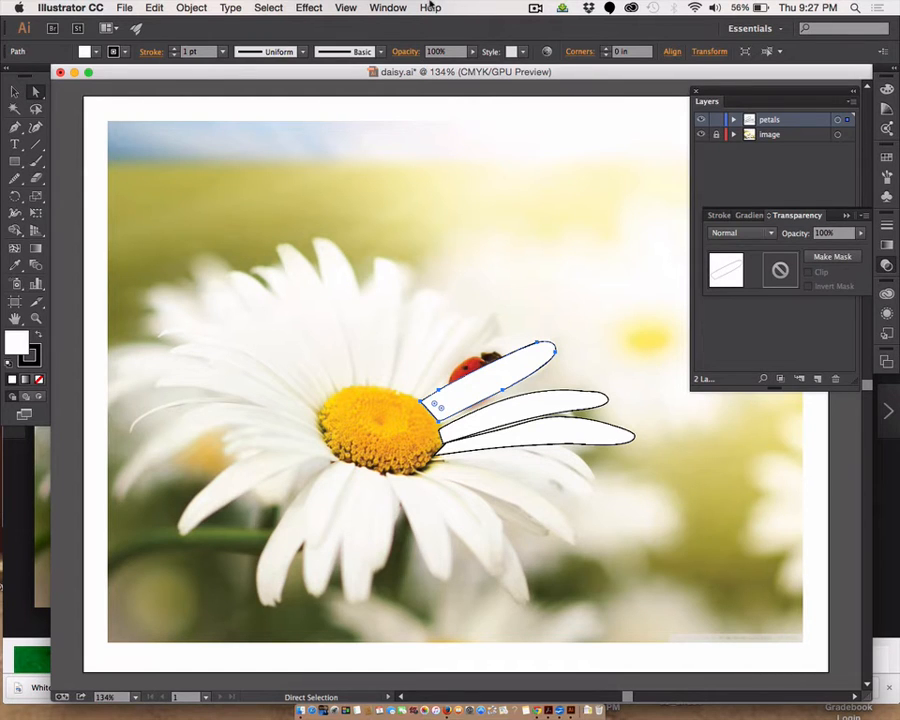
Step: Show the selected petal's Appearance attributes in a separate, enlarged floating window above the flower
click(388, 8)
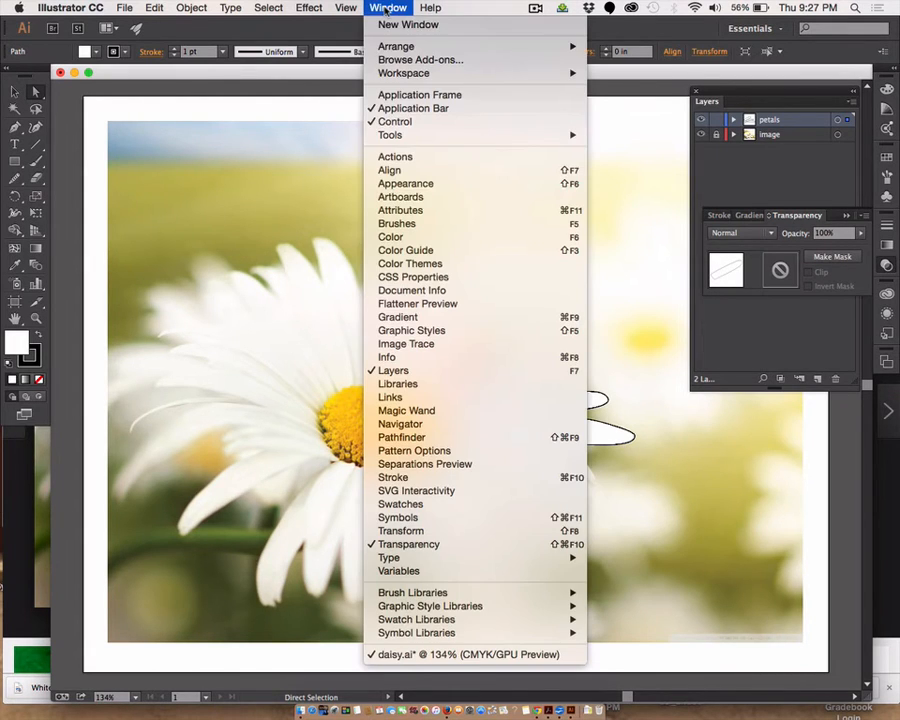
click(388, 183)
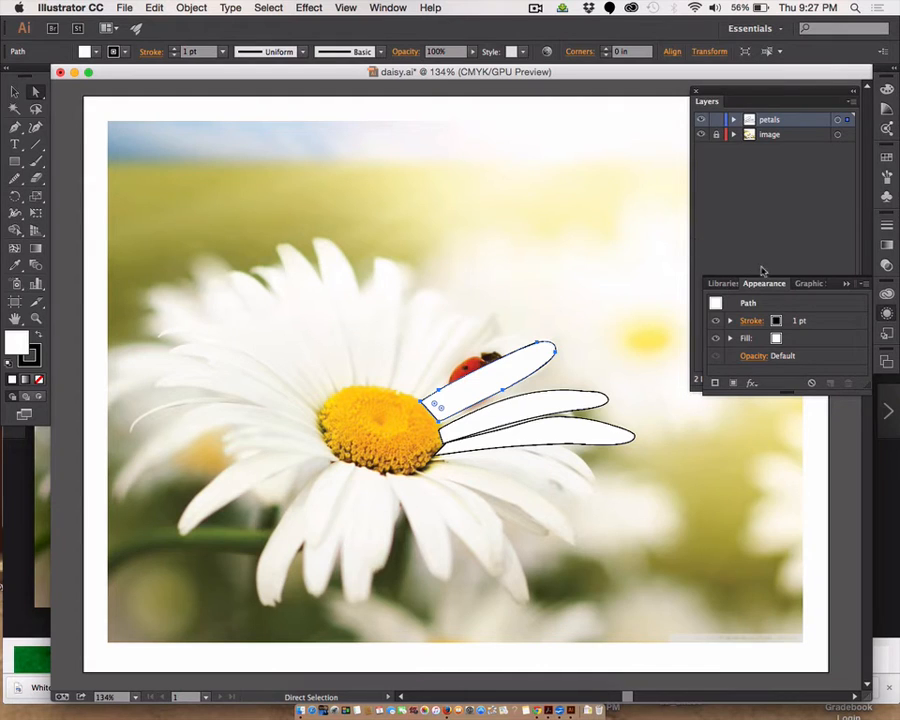
drag(762, 284, 442, 121)
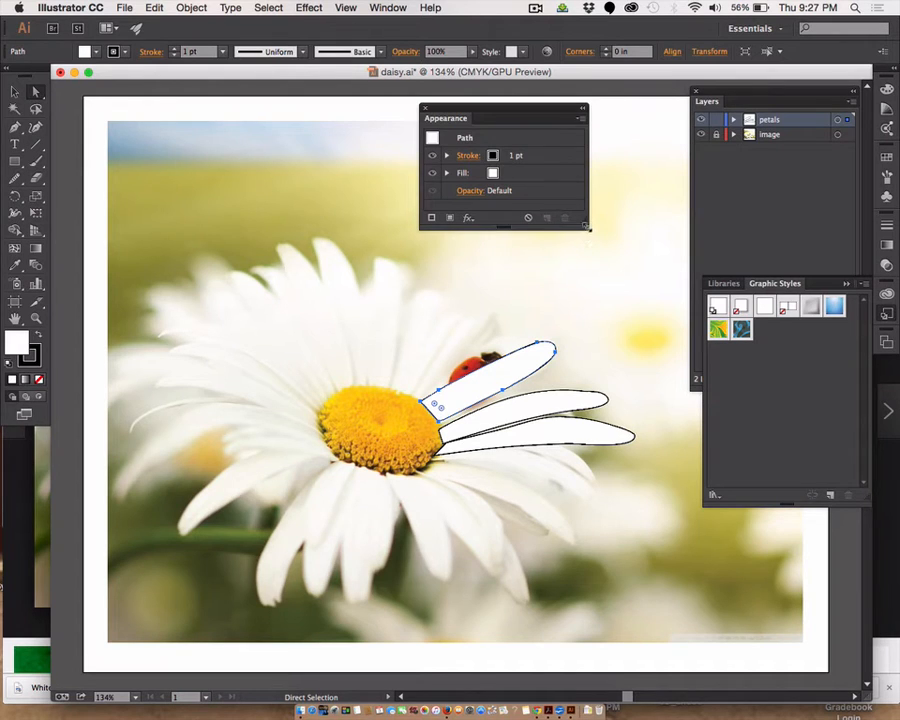
drag(587, 228, 638, 308)
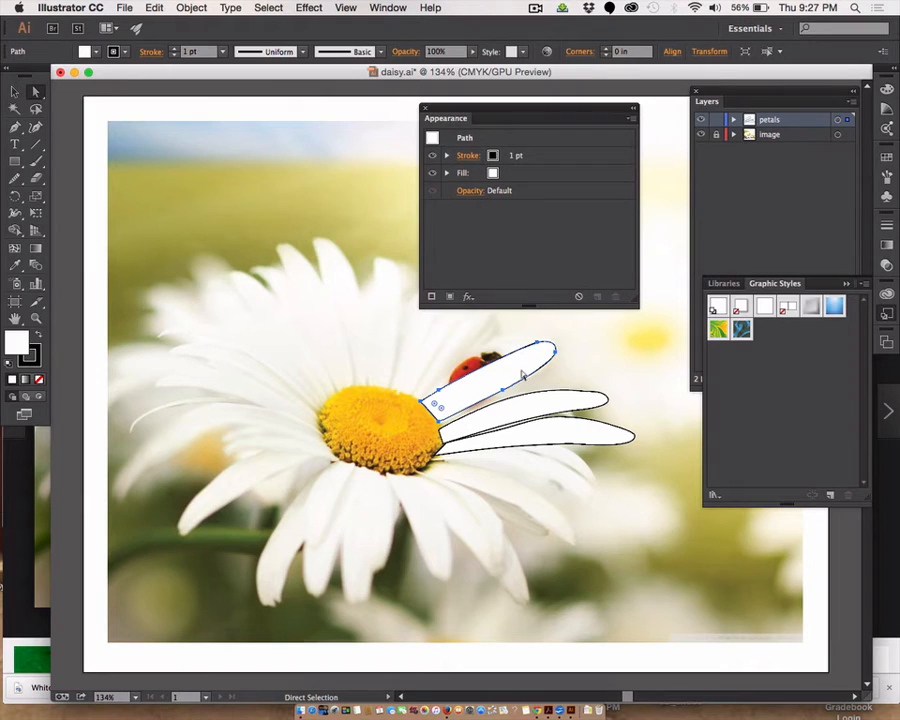
Step: Lower the opacity of the petal covering the ladybug to 67%
click(472, 192)
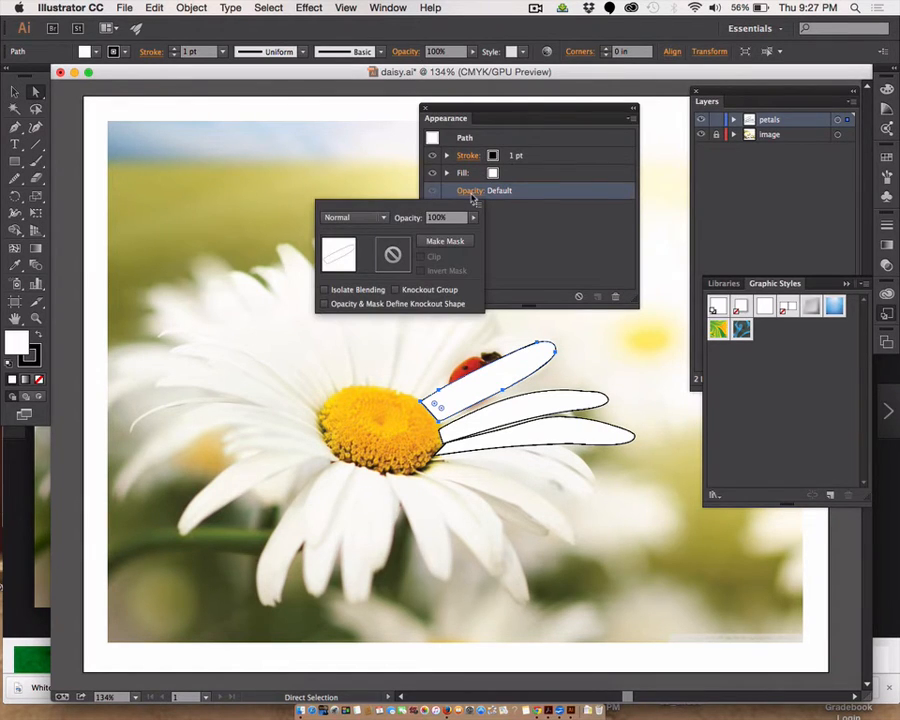
click(473, 217)
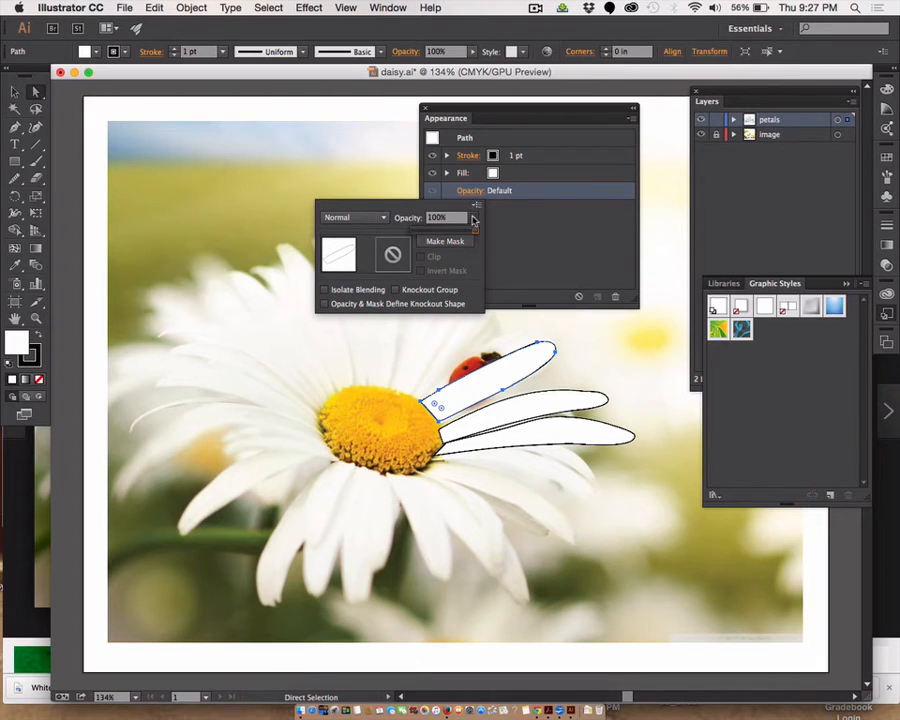
click(449, 217)
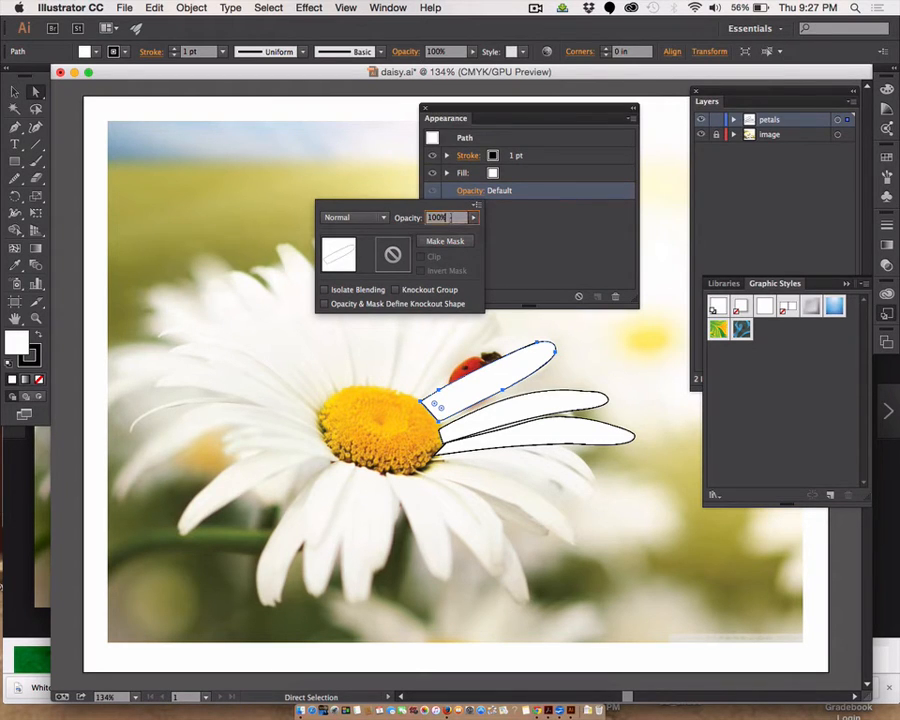
drag(451, 217, 374, 218)
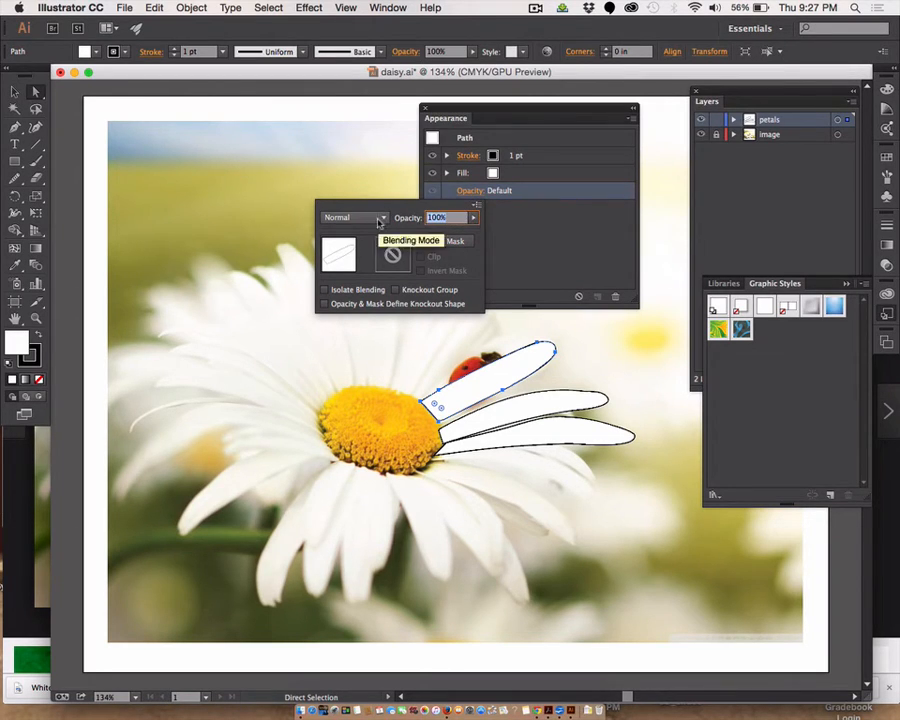
key(Down)
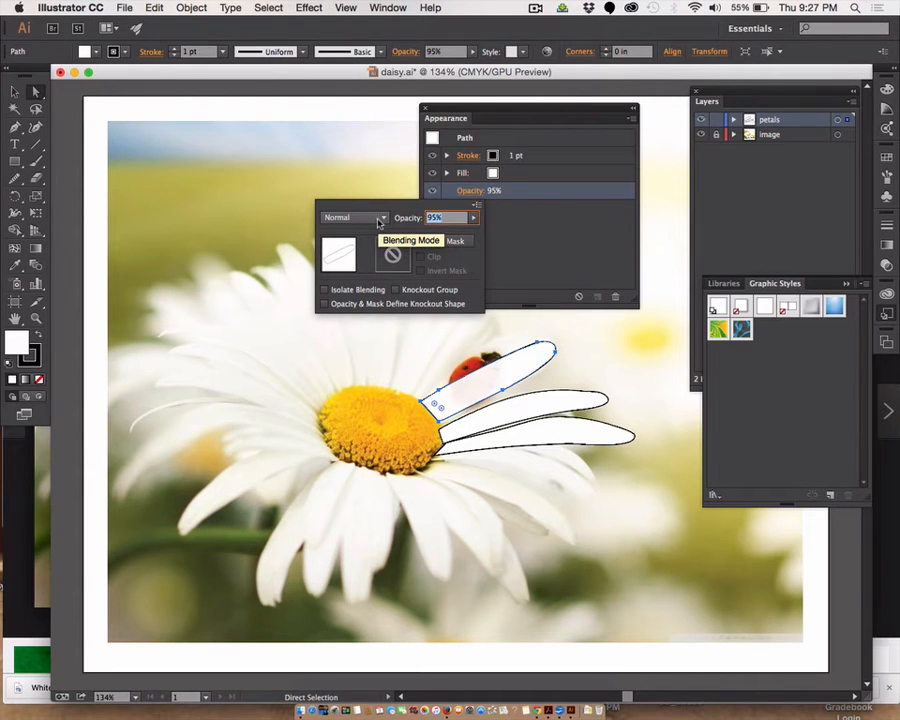
key(Down)
key(Down)
key(Down)
key(Down)
key(Down)
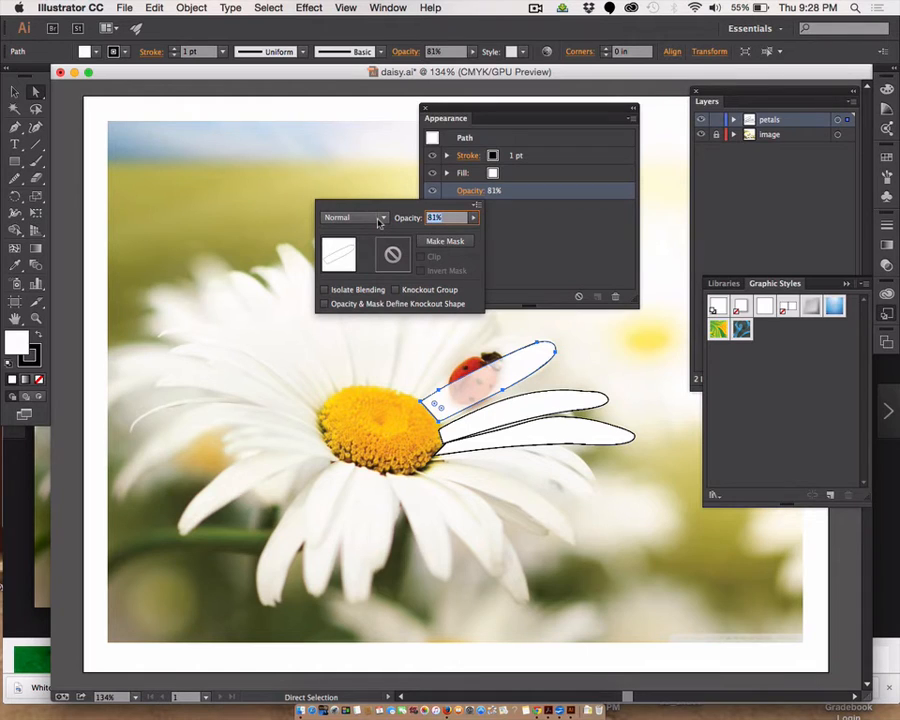
key(Down)
key(Down)
key(Down)
key(Down)
key(Down)
key(Down)
key(Down)
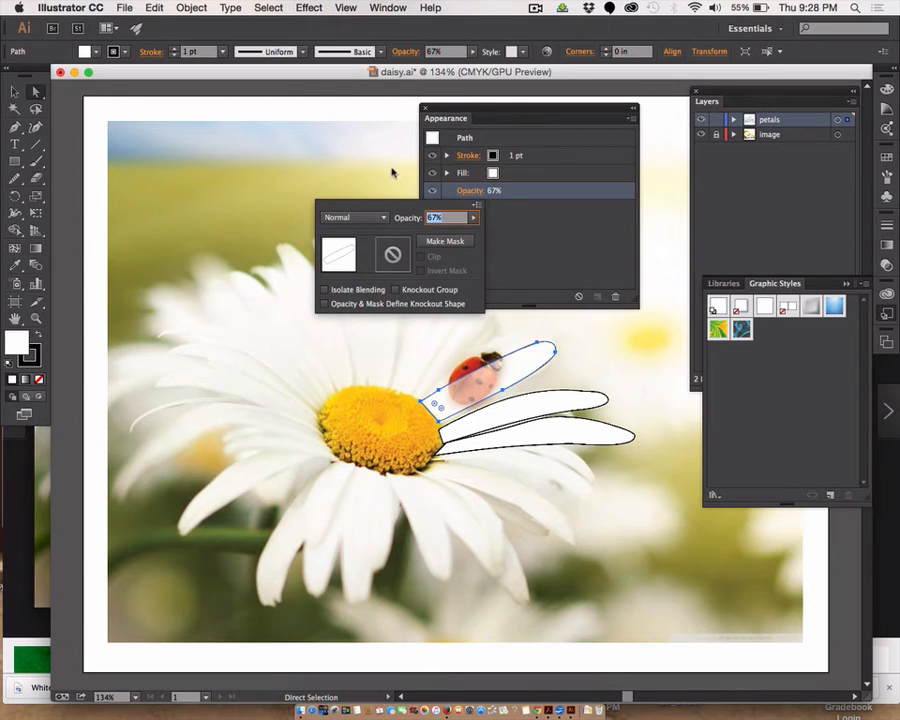
key(Return)
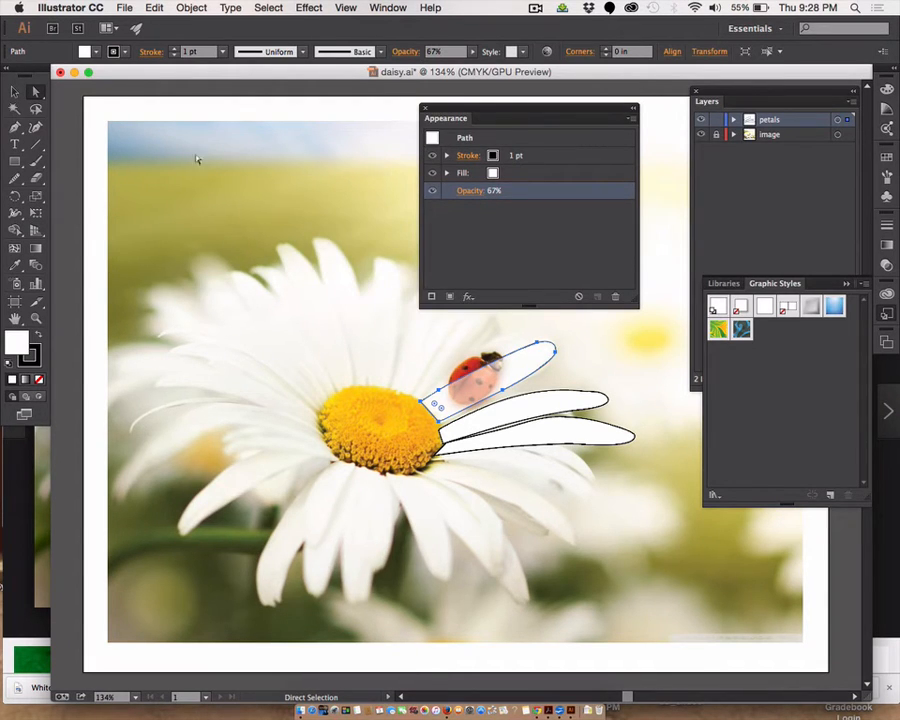
Step: Draw a small five-sided, house-shaped closed path with the Pen tool above the daisy's upper petals
click(15, 128)
click(60, 127)
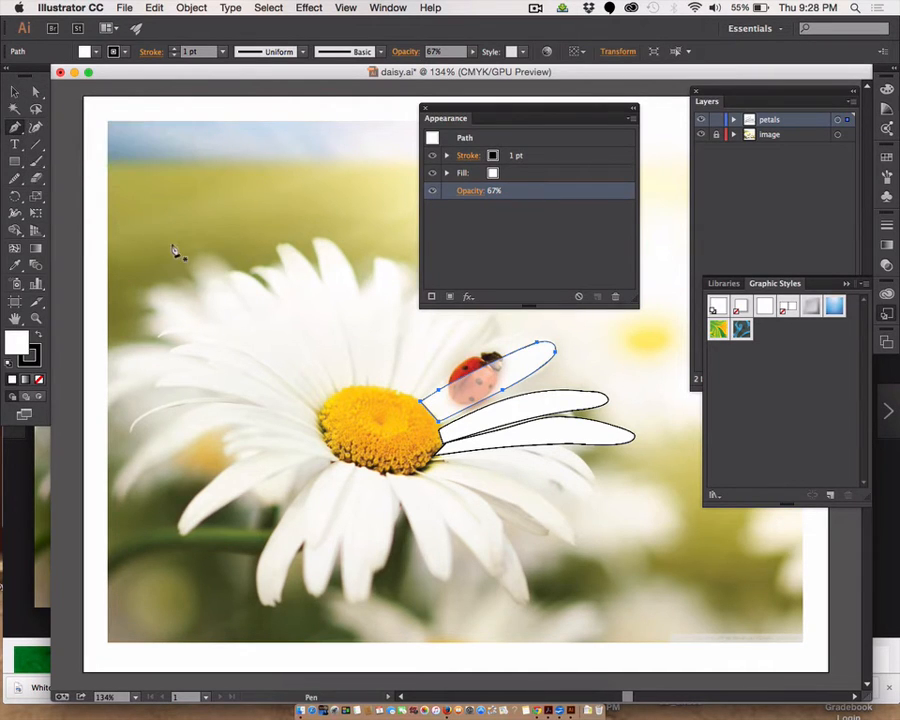
drag(215, 248, 264, 184)
drag(261, 185, 268, 247)
click(266, 241)
click(215, 248)
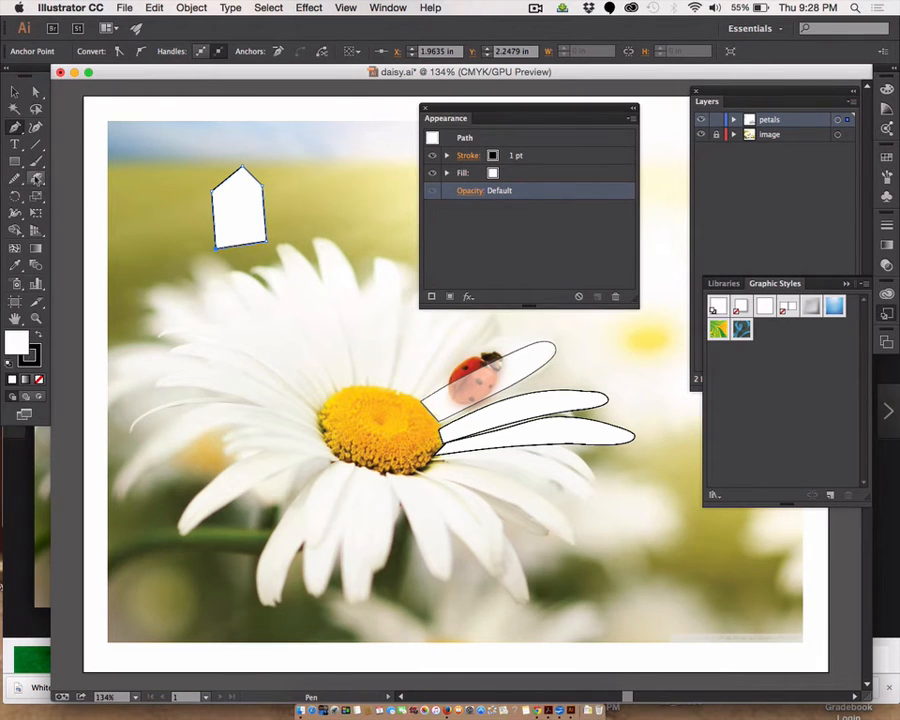
Step: Curve the peak and corners of the five-sided shape with the Anchor Point tool
drag(15, 127, 121, 186)
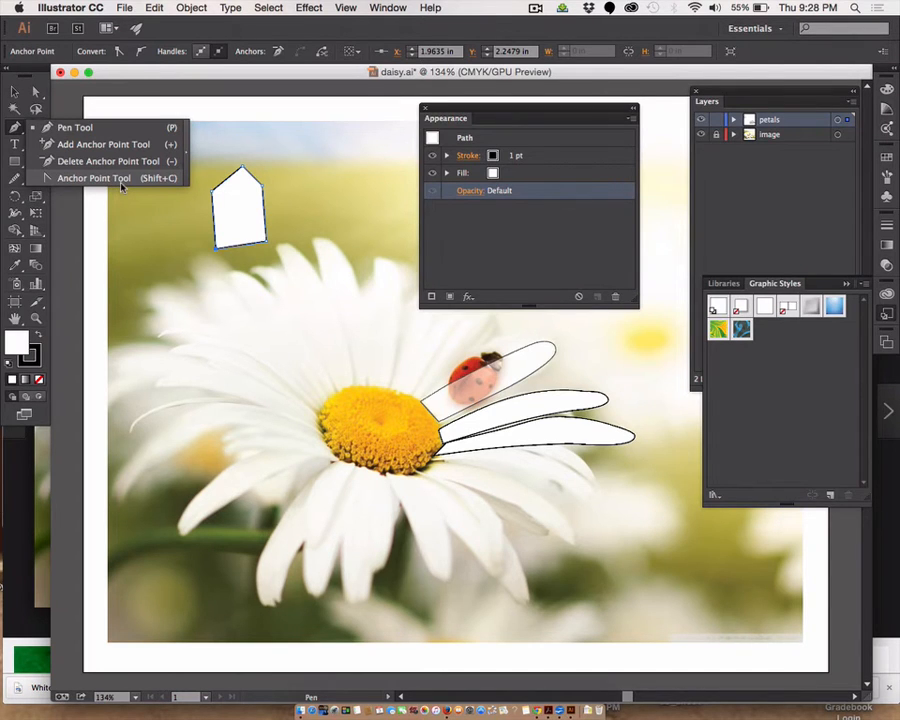
drag(121, 186, 121, 186)
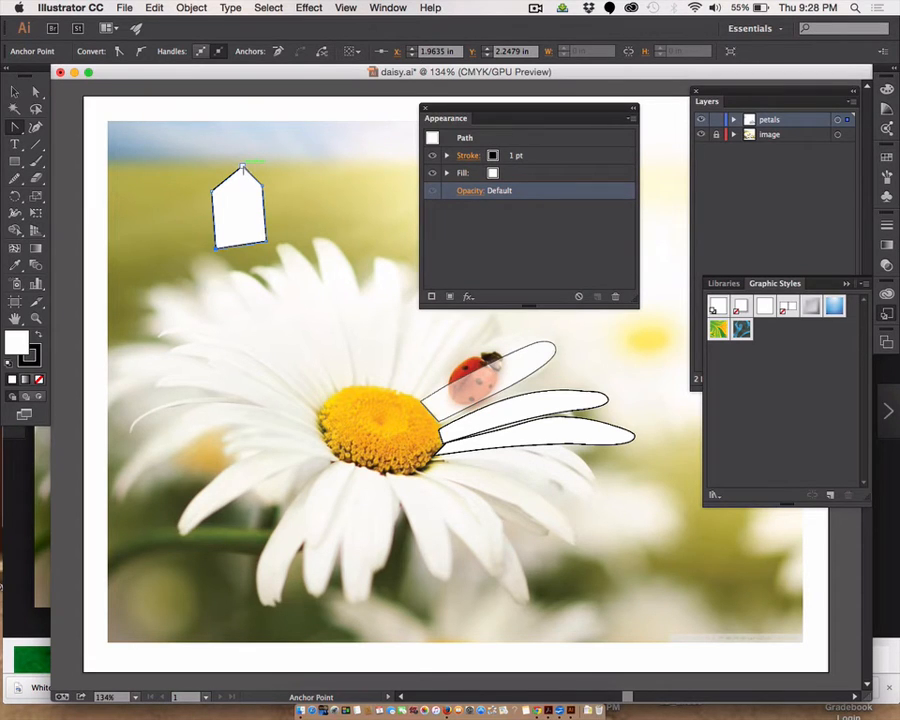
drag(243, 165, 247, 188)
drag(247, 188, 271, 171)
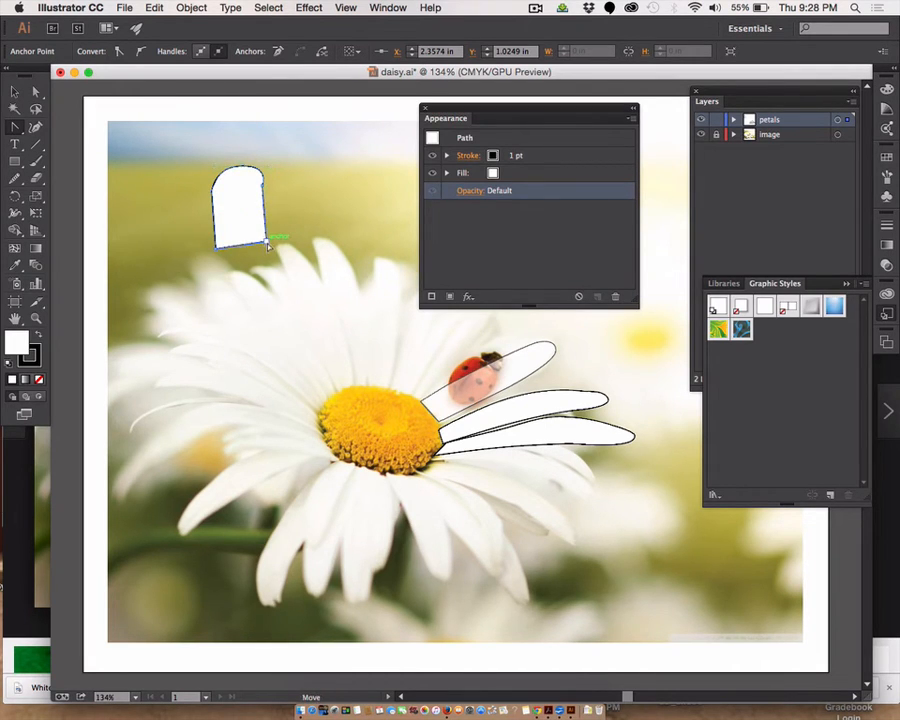
drag(266, 243, 200, 263)
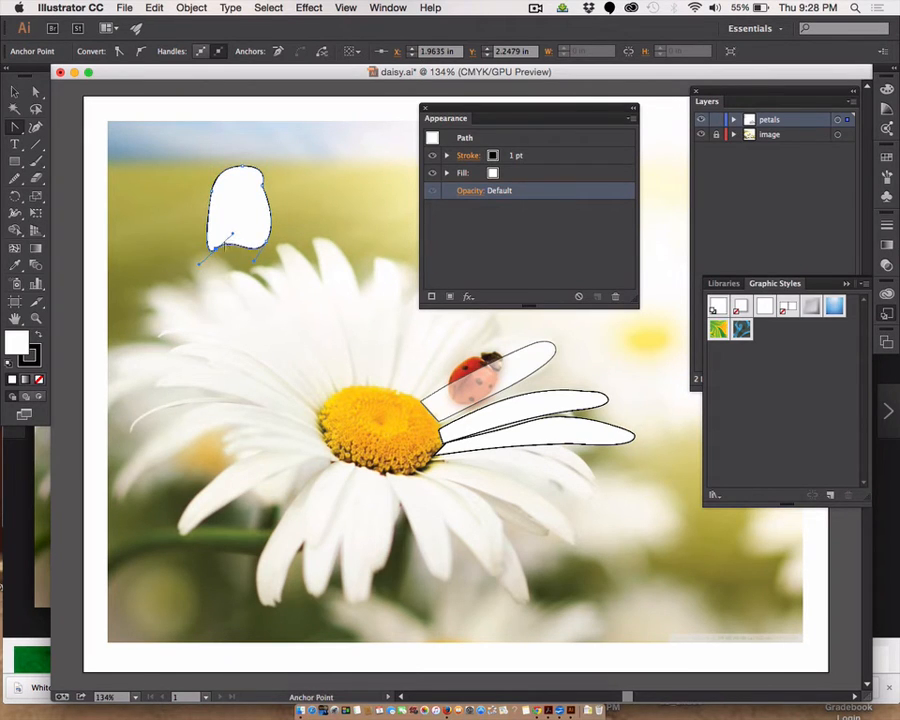
drag(213, 182, 161, 168)
Step: Undo the last curve change and delete the small practice shape above the daisy
key(super+z)
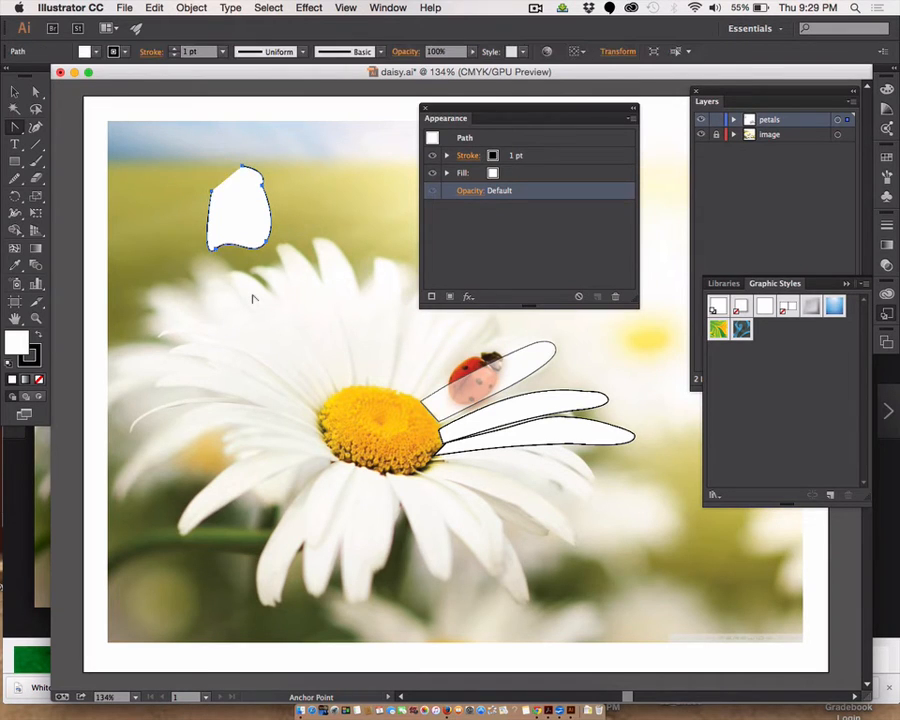
key(Delete)
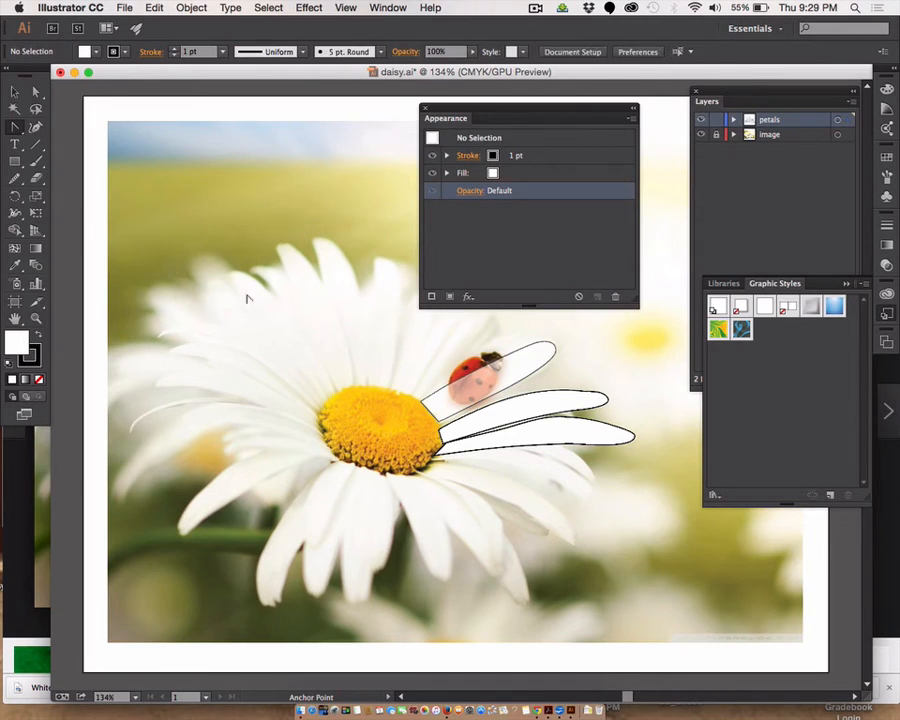
click(13, 91)
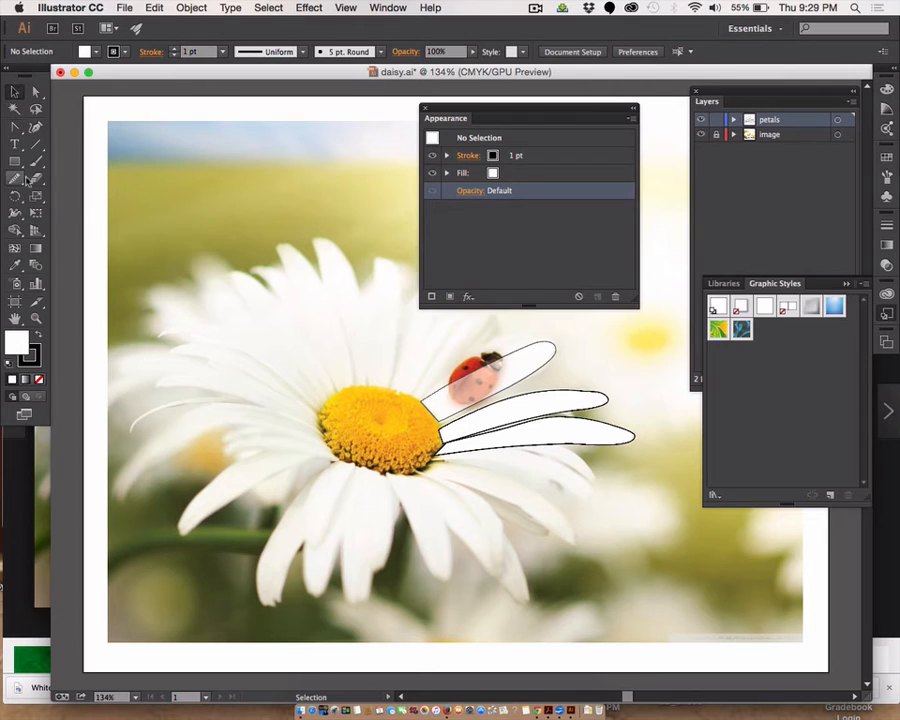
Step: Draw a large four-point diamond as a closed path with the Pen tool over the photo's sky and the daisy's upper petals
click(16, 128)
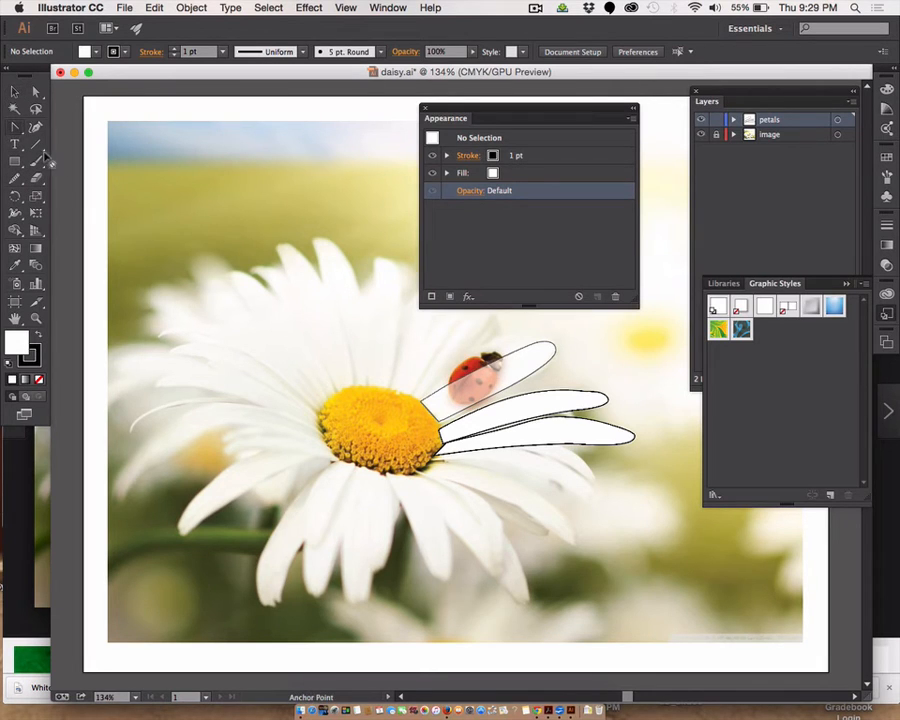
drag(19, 130, 67, 127)
click(237, 154)
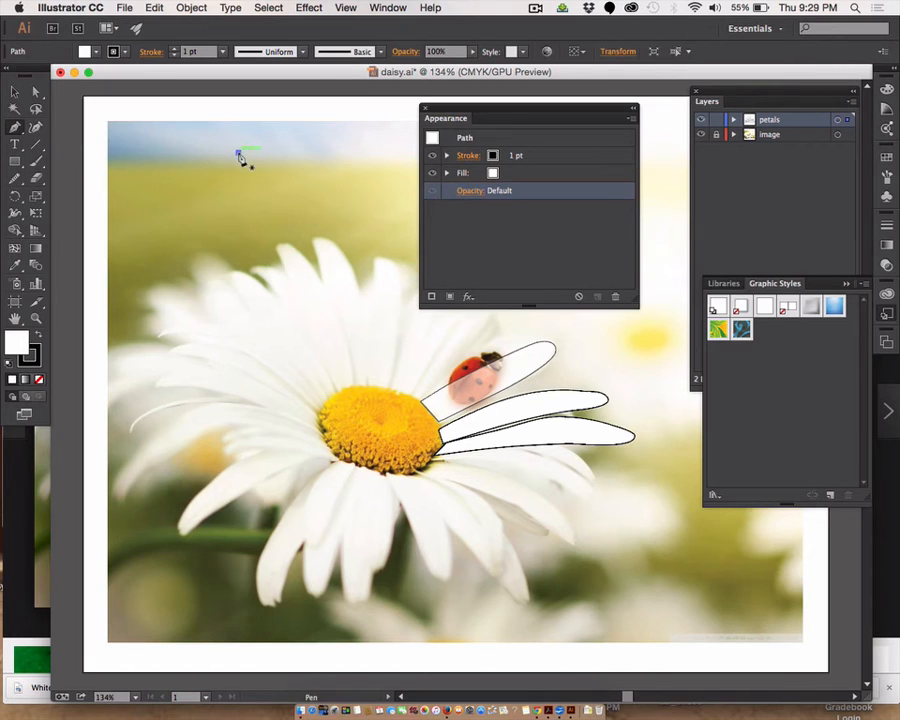
click(157, 233)
click(265, 346)
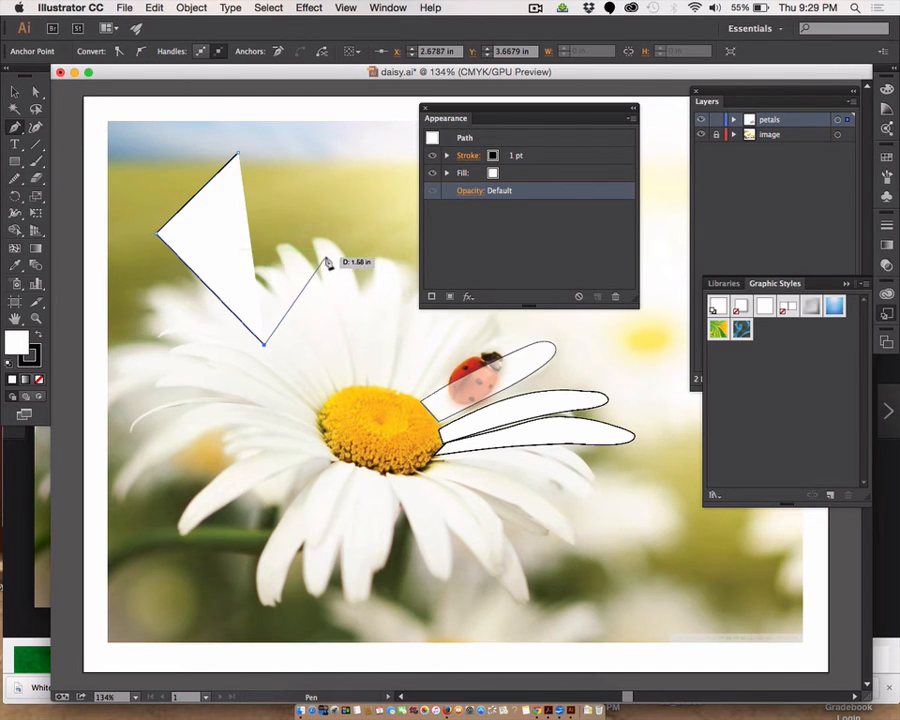
click(335, 231)
click(240, 156)
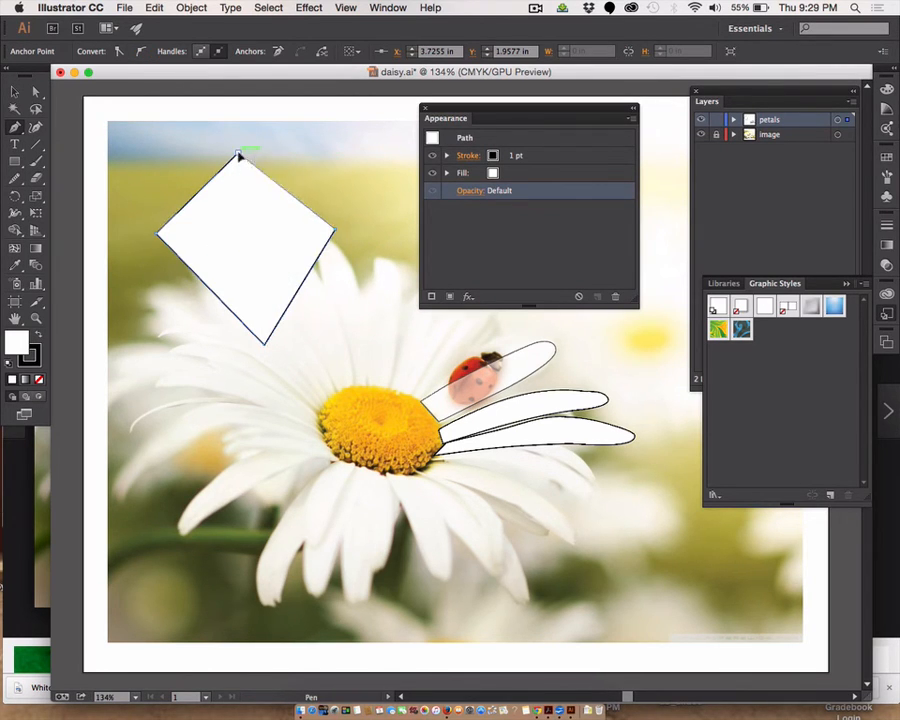
Step: Convert all four corners of the diamond to smooth curves with the Anchor Point tool
drag(16, 128, 62, 177)
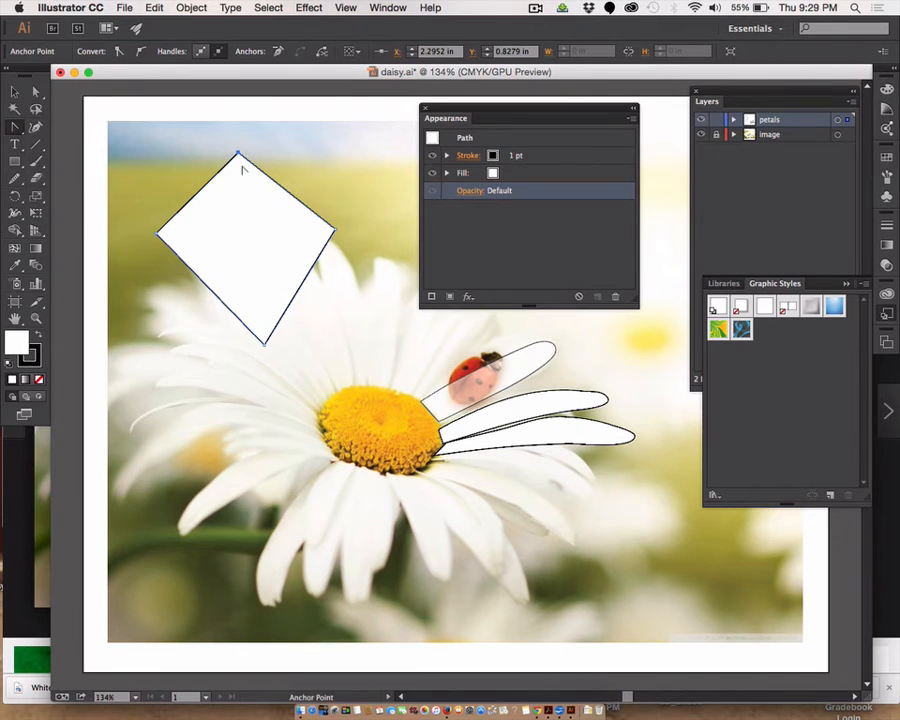
drag(240, 155, 208, 153)
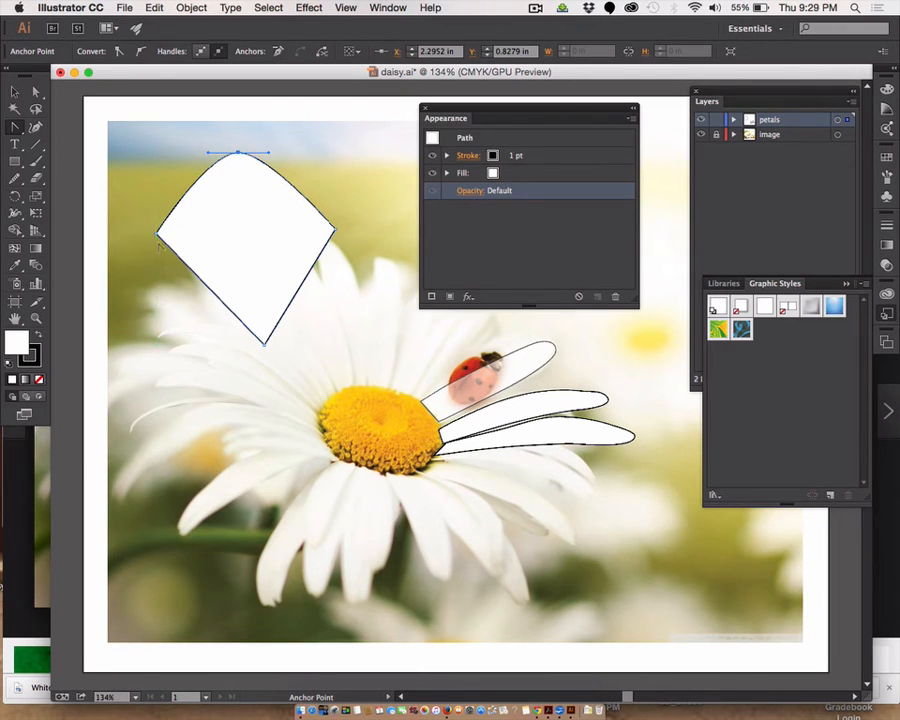
drag(160, 234, 160, 268)
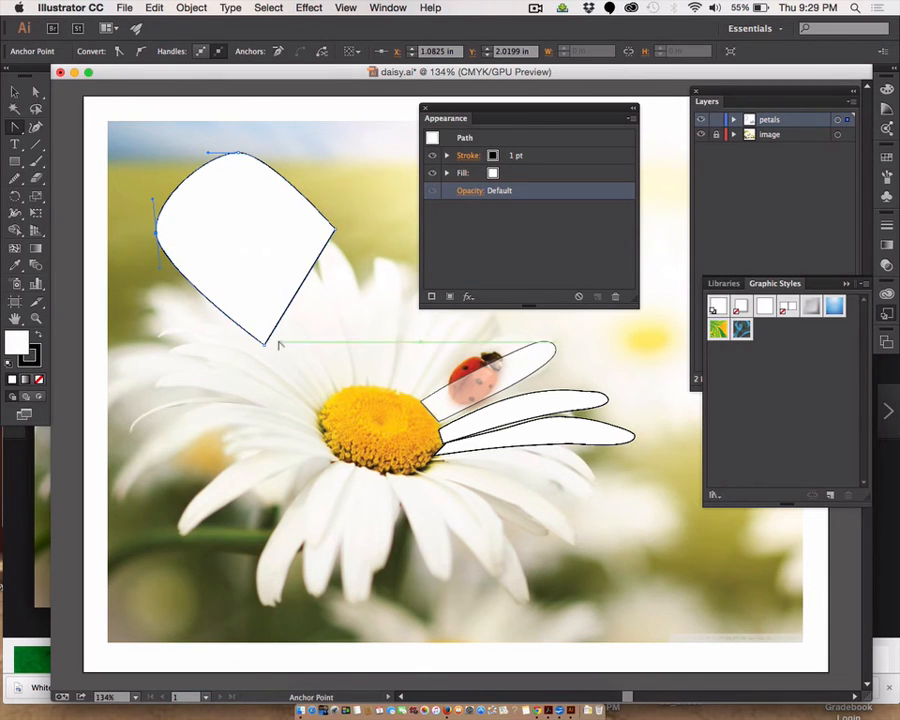
drag(264, 345, 307, 347)
drag(335, 231, 328, 172)
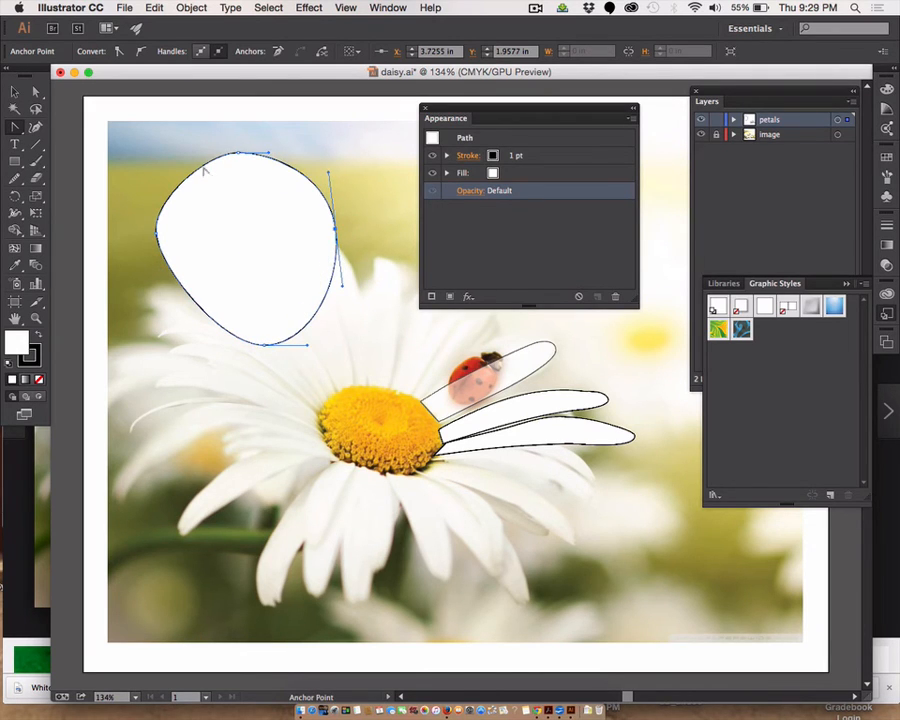
Step: Convert the four smooth points of the rounded shape back to sharp corners with the Anchor Point tool
click(239, 154)
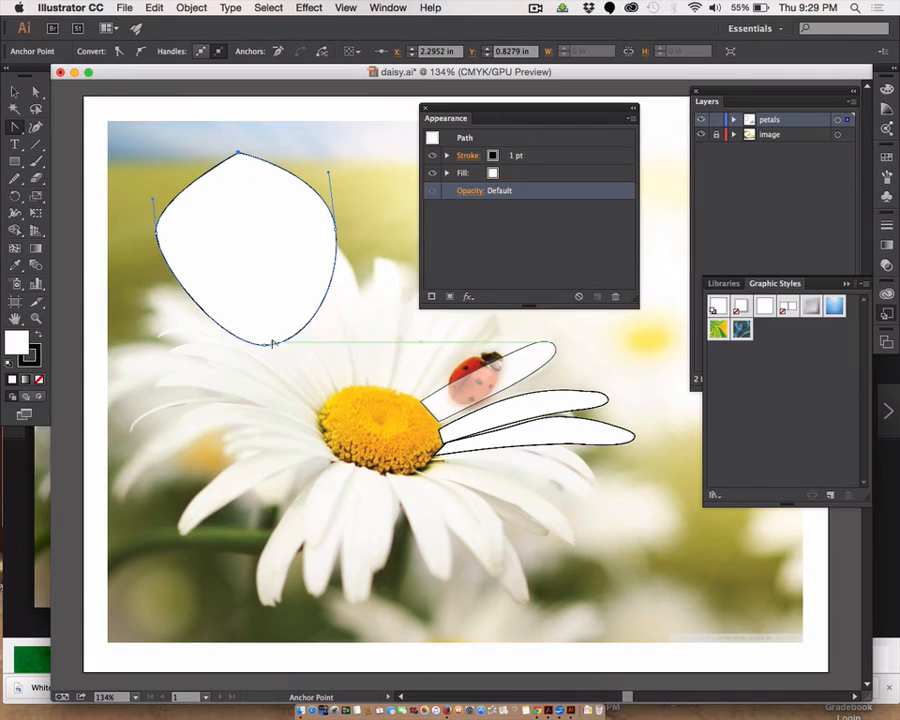
click(266, 345)
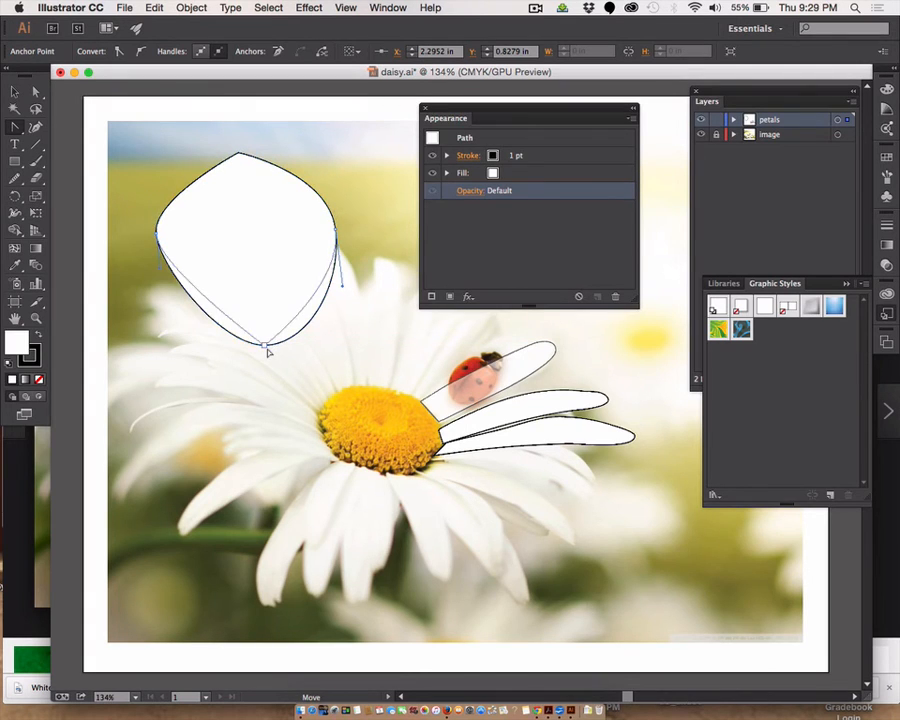
click(158, 234)
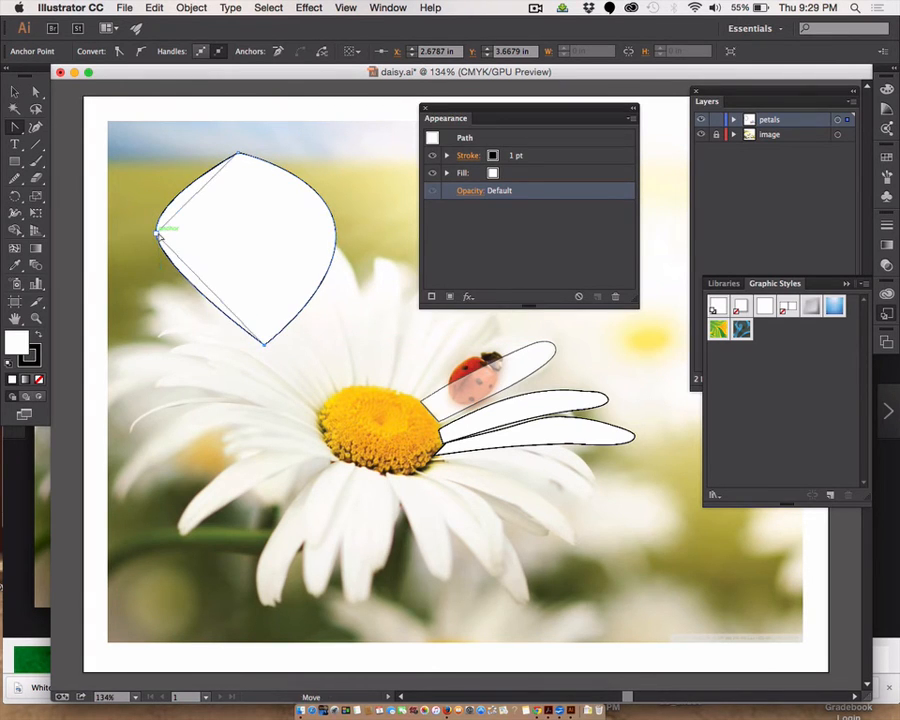
click(334, 230)
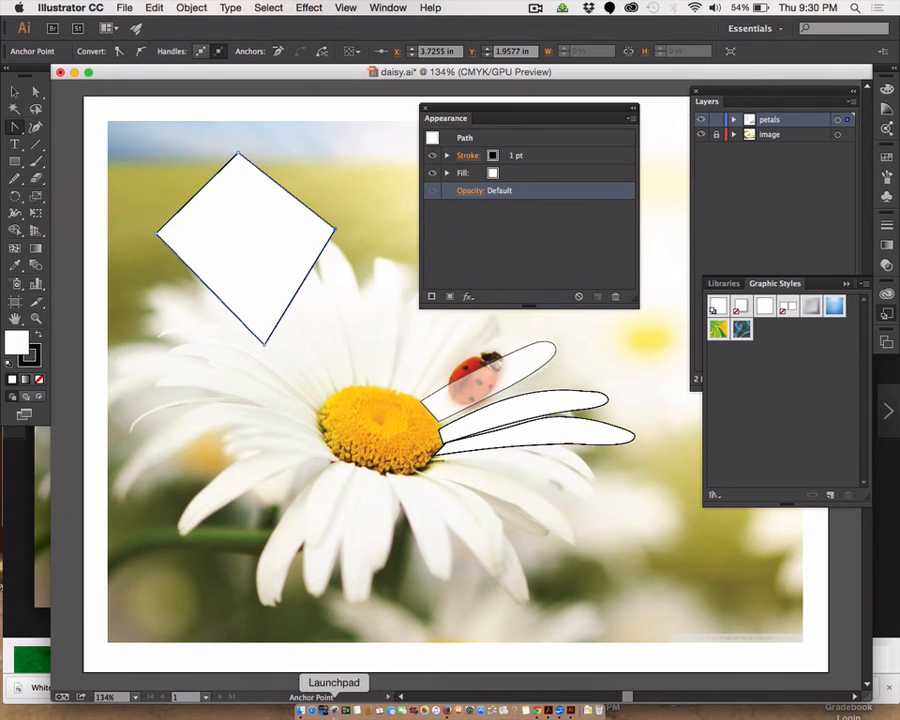
Step: Switch to Safari, view the apple illustration enlarged on Facebook, and minimize the browser window
click(322, 710)
click(208, 444)
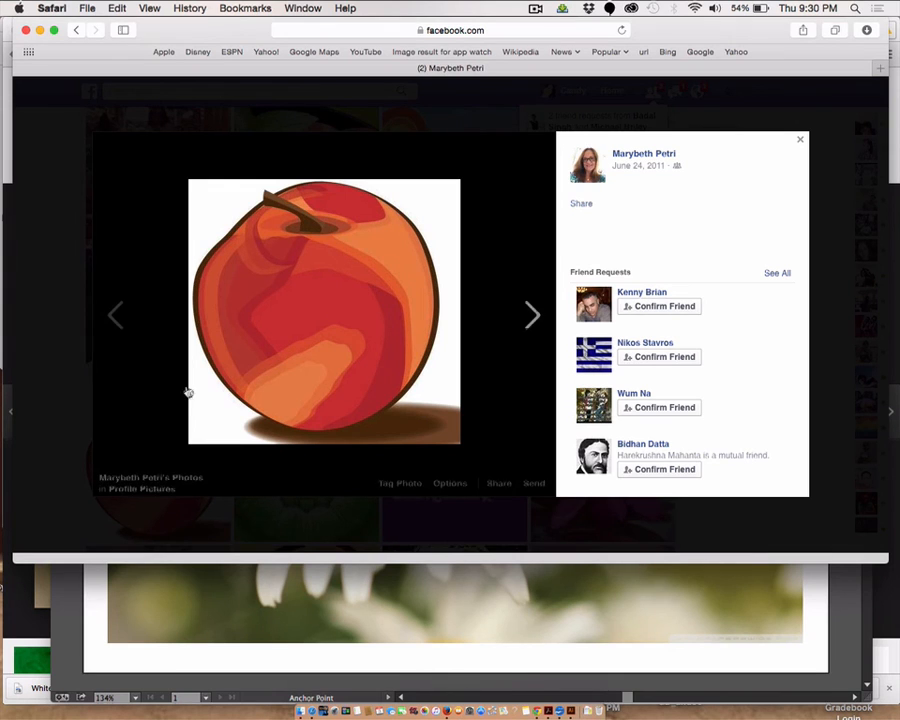
click(26, 31)
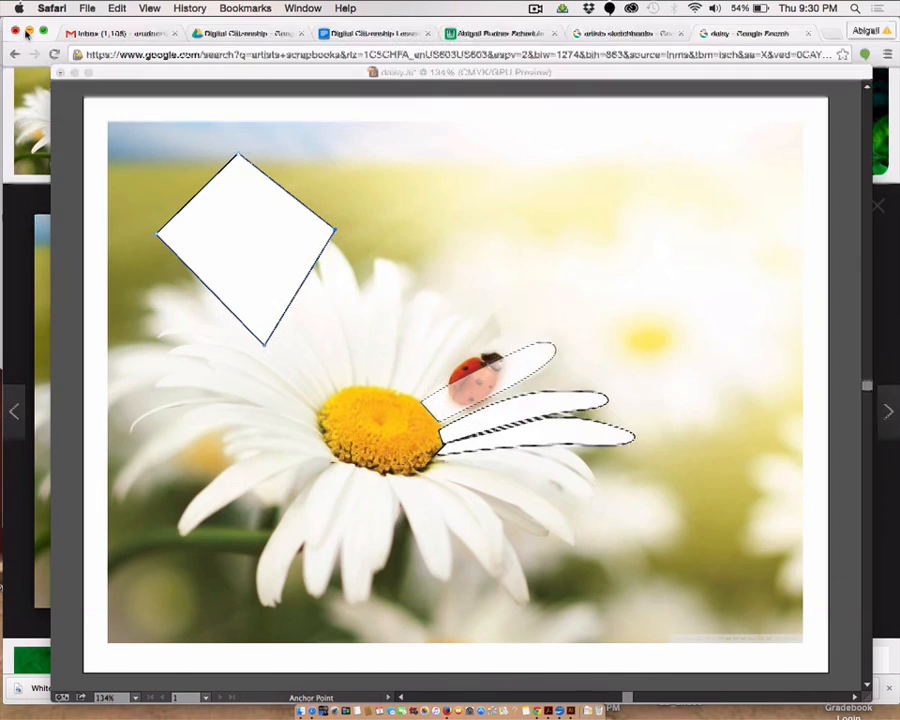
Step: Search the computer for "resume" with Spotlight and preview the contents of the youth resume folder
click(855, 8)
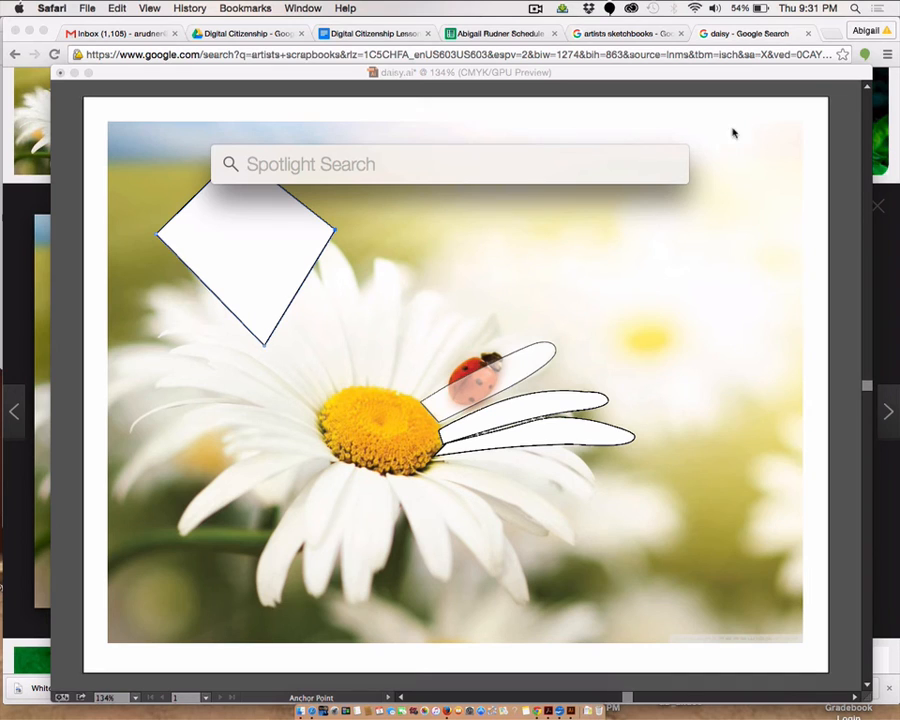
click(855, 8)
click(855, 8)
text(re)
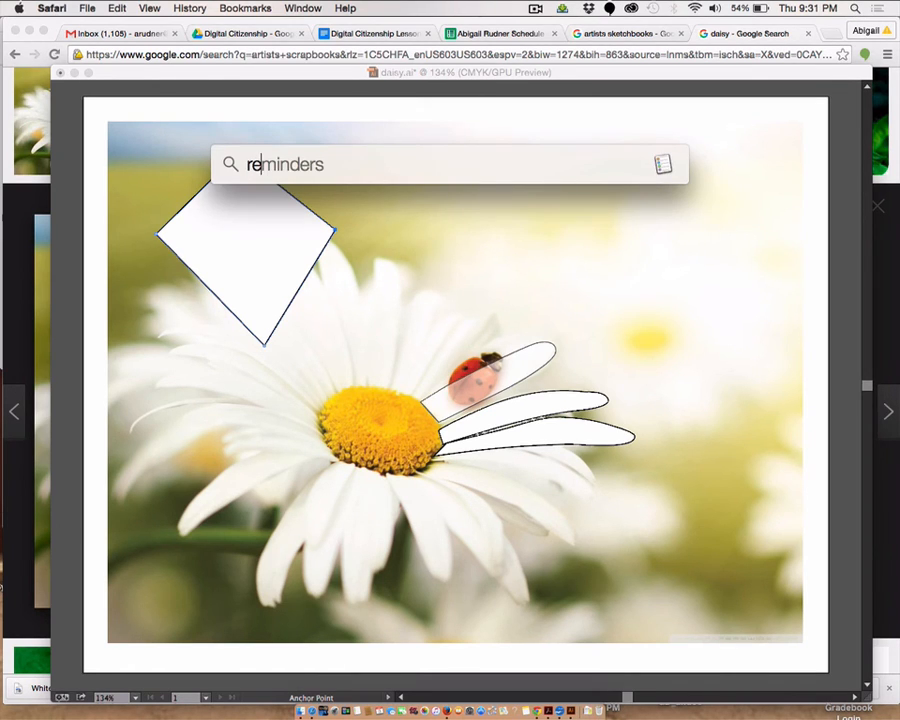
text(sume)
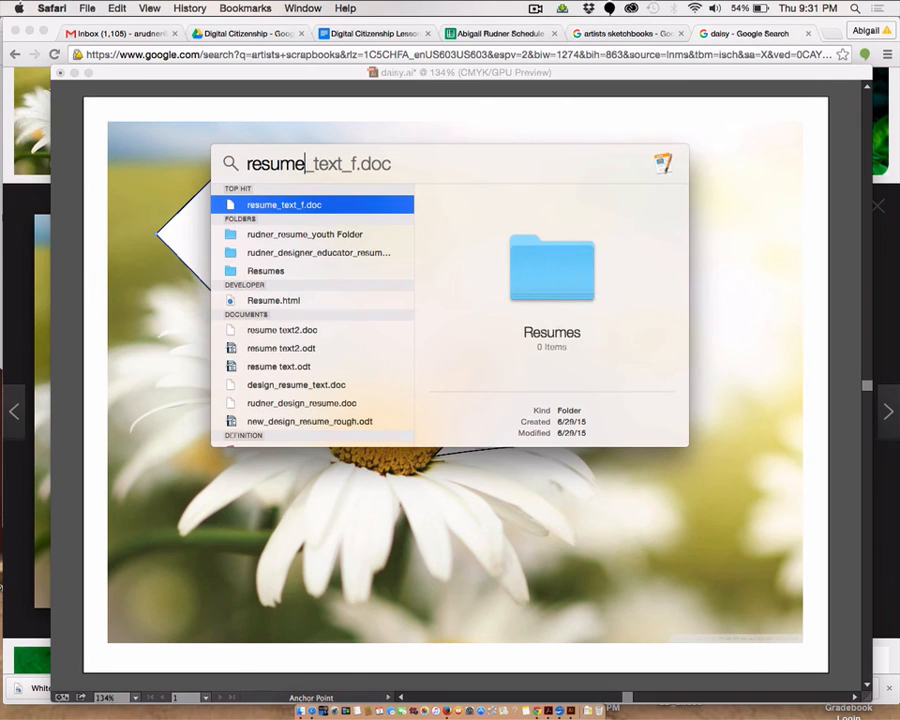
click(322, 236)
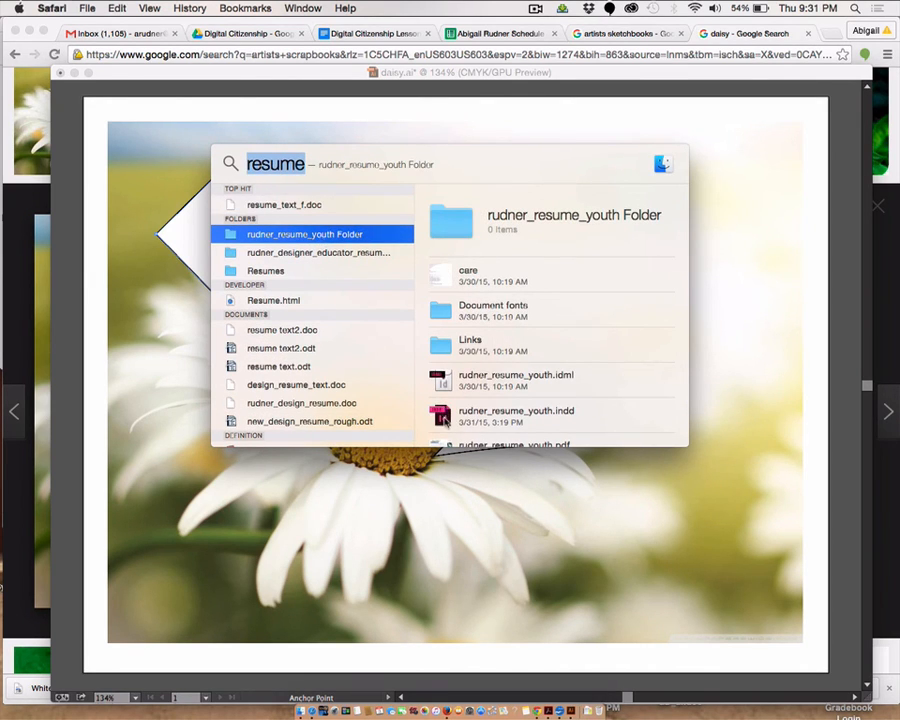
Step: Open the youth resume .indd document in InDesign and dismiss the missing fonts warning without replacing any fonts
double_click(441, 415)
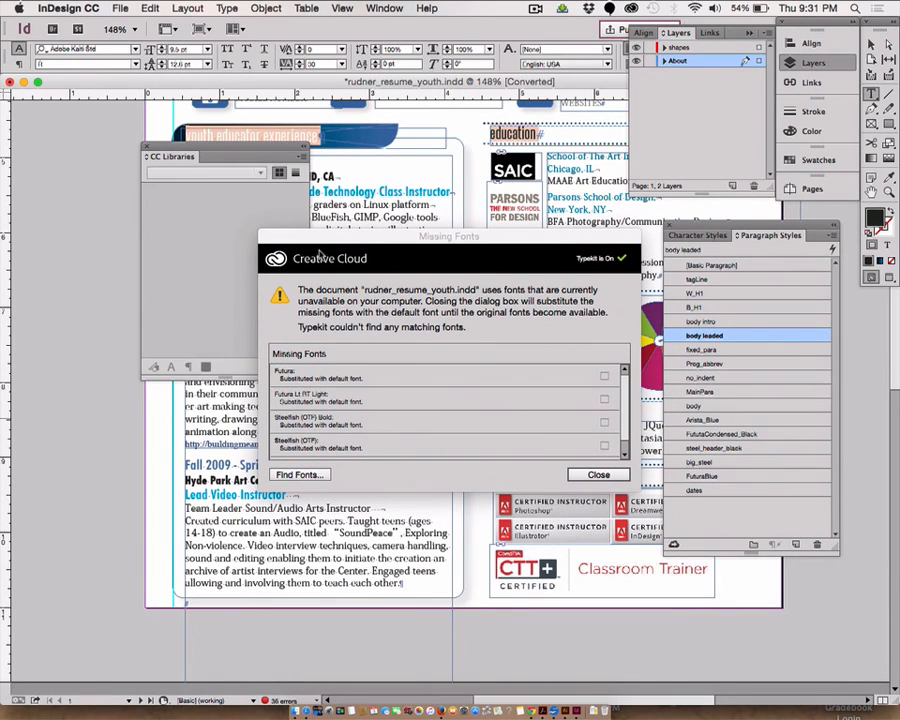
drag(287, 241, 71, 612)
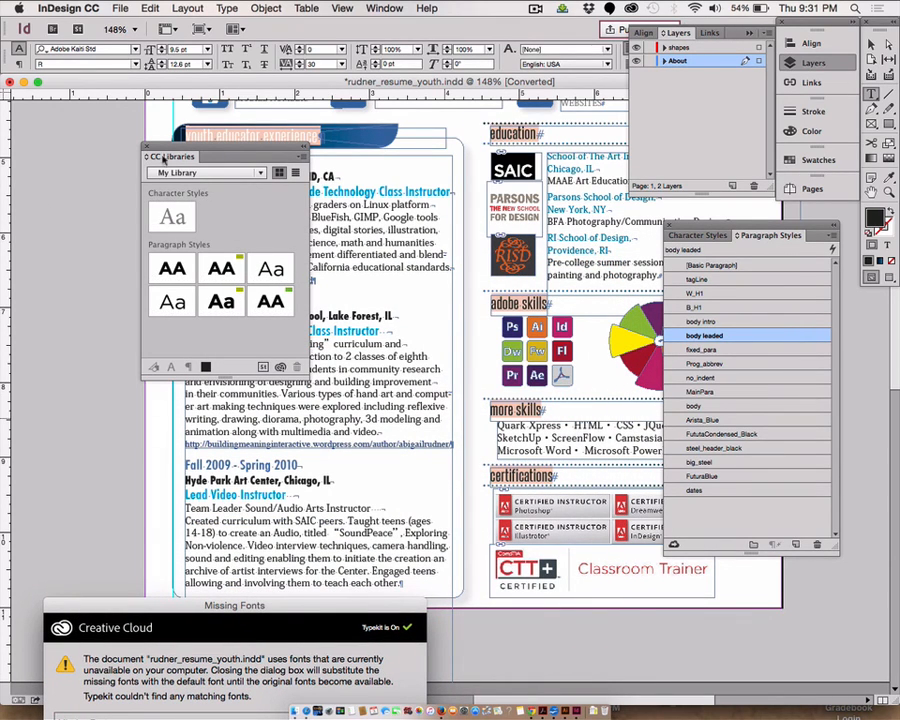
drag(196, 601, 371, 282)
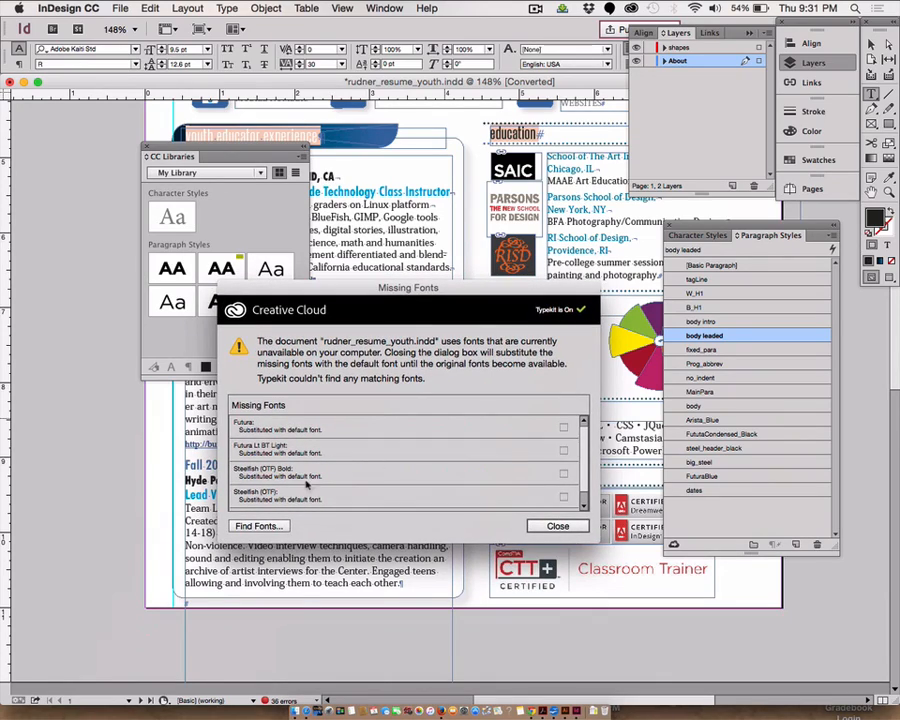
click(561, 530)
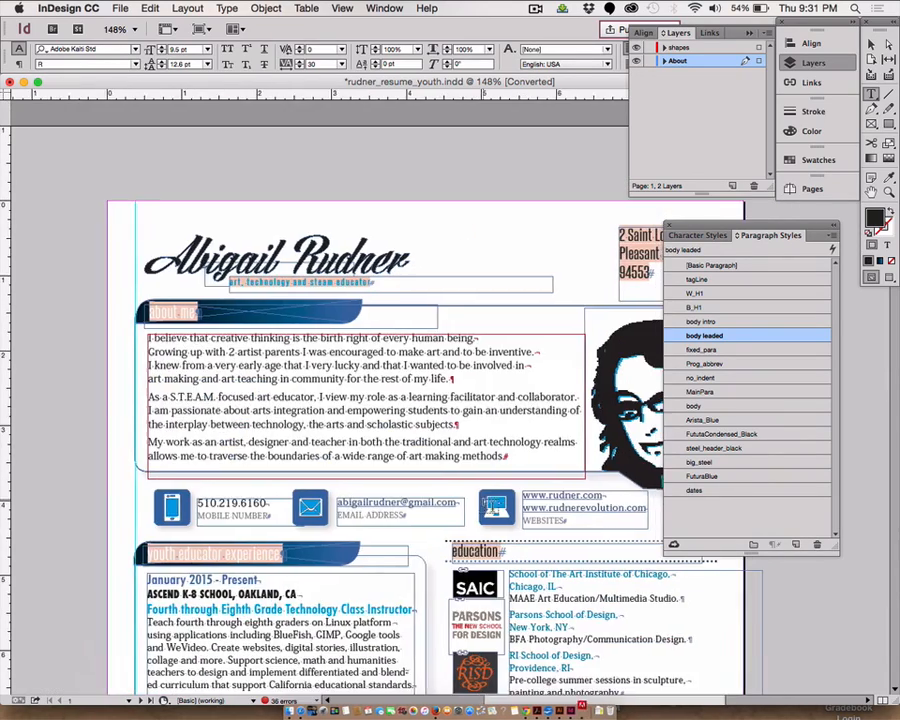
Step: Set the display performance to High Quality Display and view the resume's portrait illustration at 300%
scroll(505, 383, right, 5)
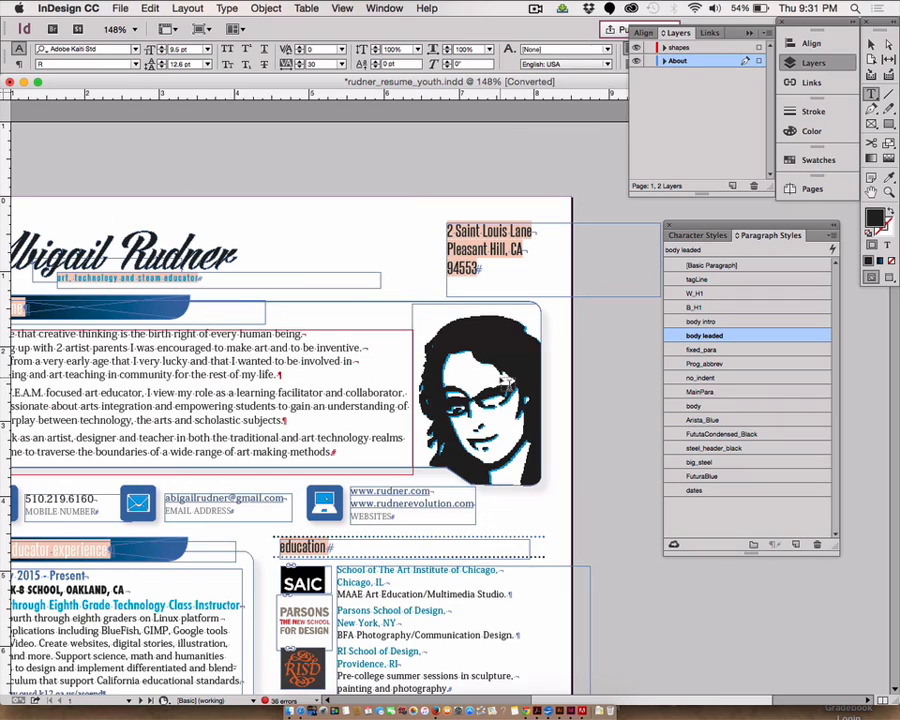
click(343, 9)
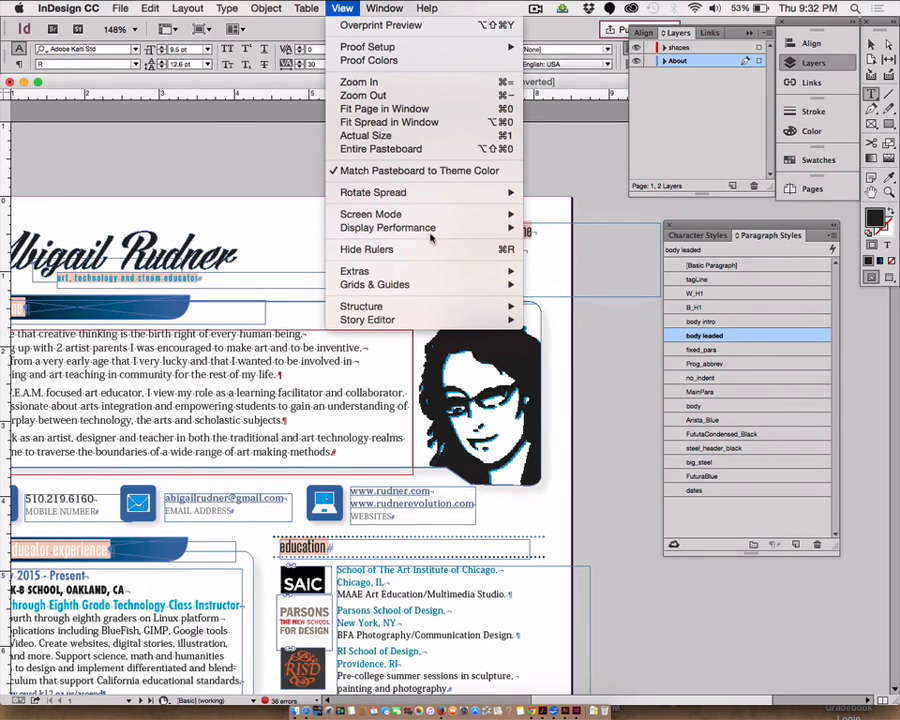
mouse_move(430, 229)
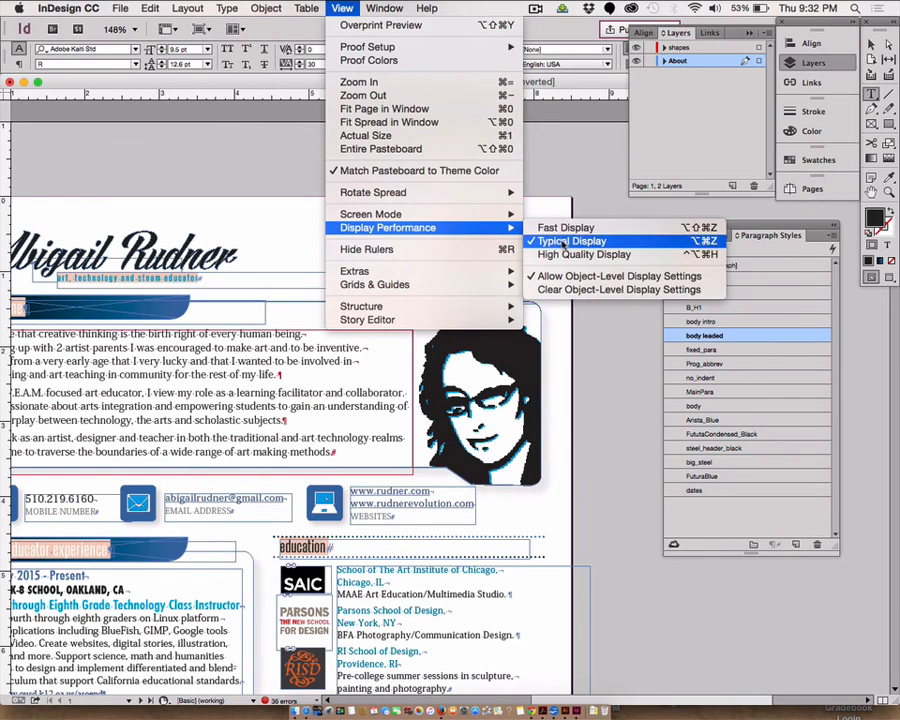
click(562, 255)
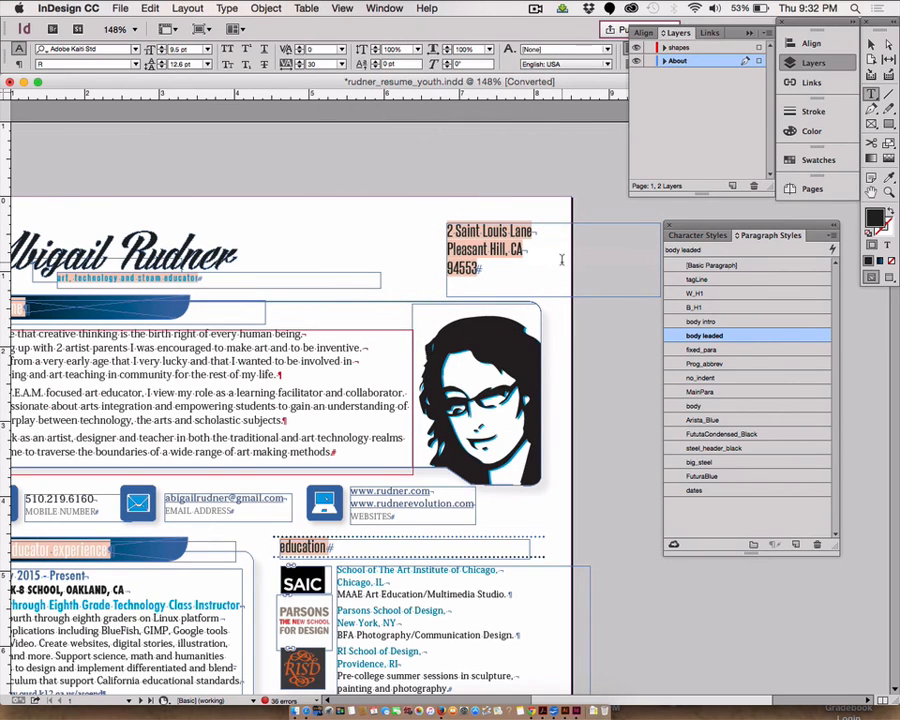
key(super+equal)
key(super+equal)
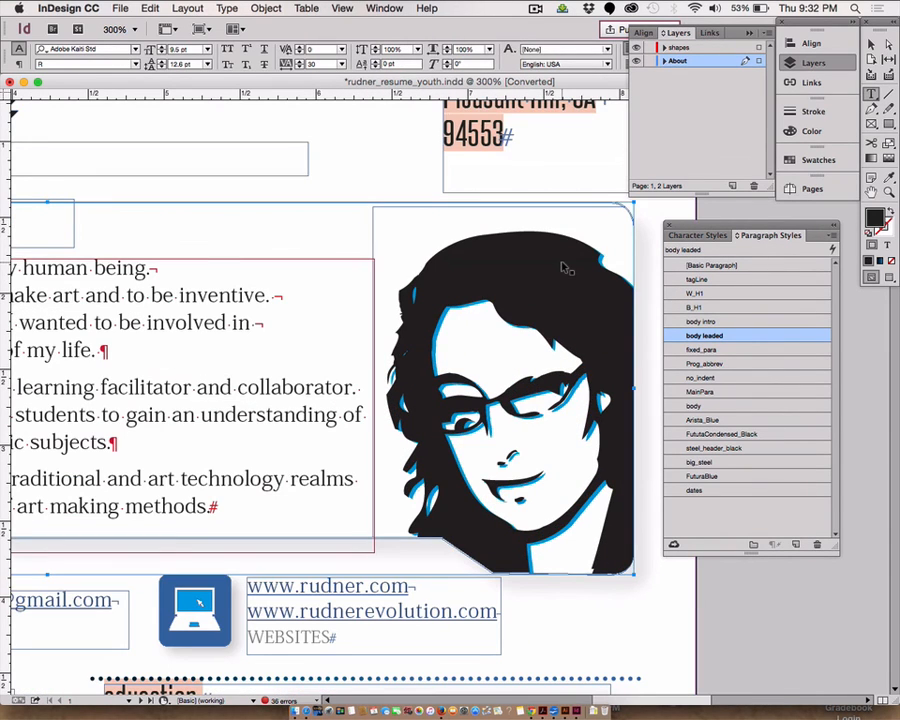
key(t)
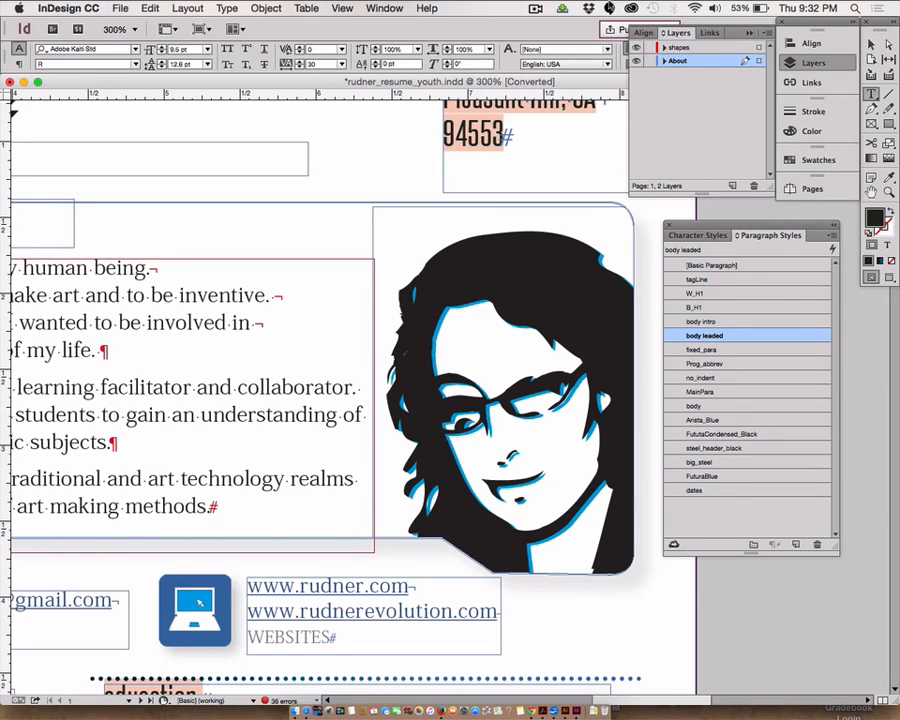
click(536, 8)
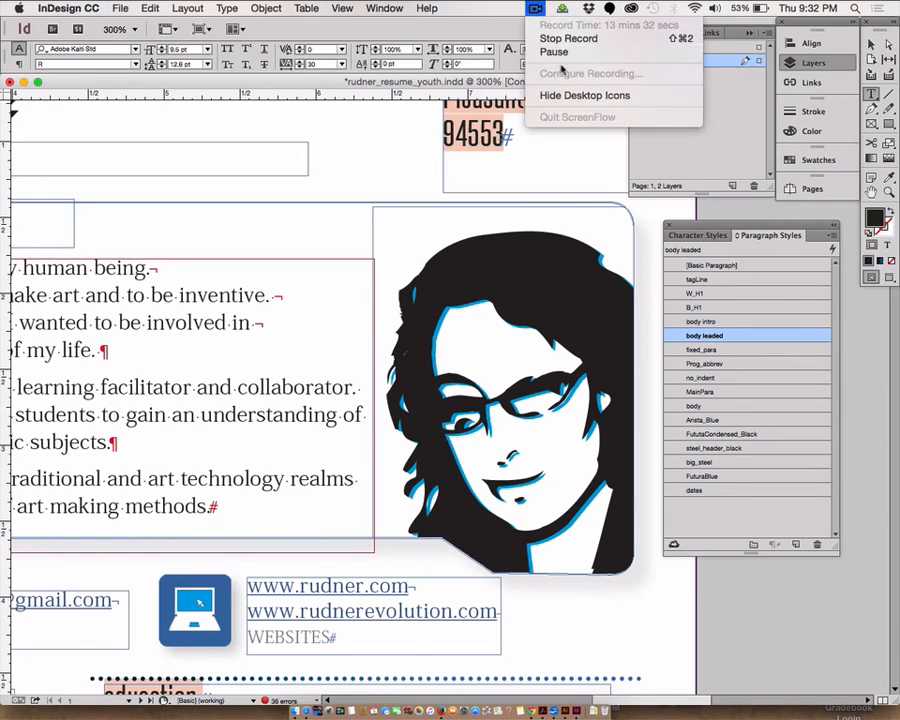